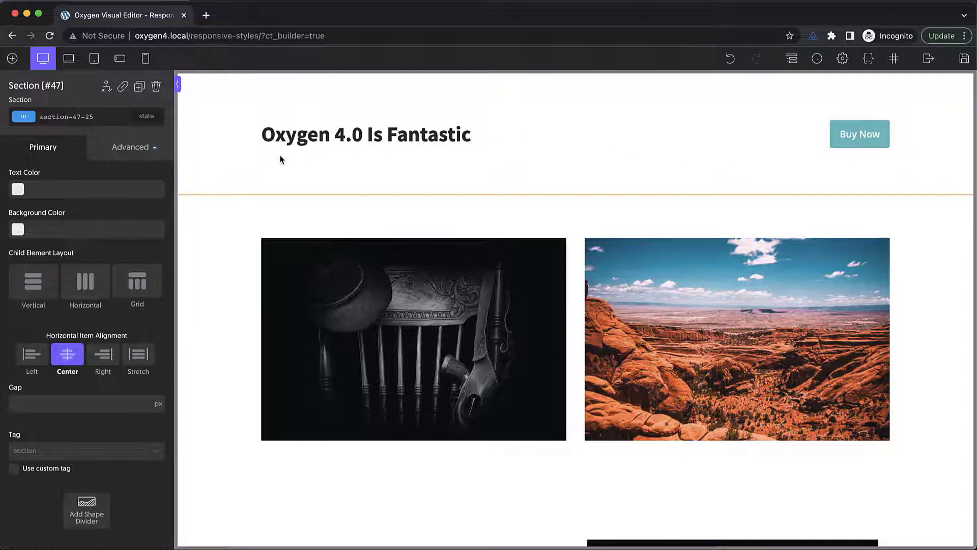
# Preview the page at each breakpoint width and select the hero section
pyautogui.click(39, 59)
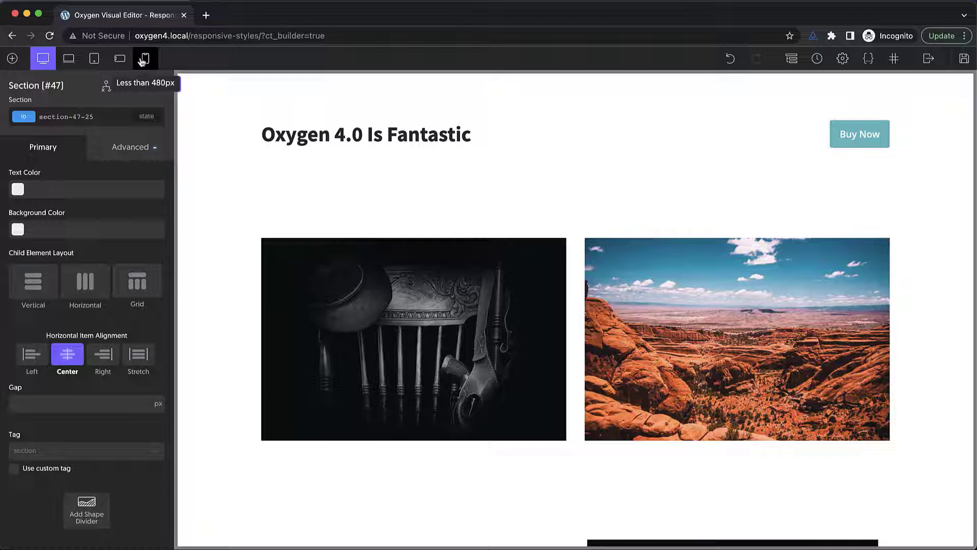
pyautogui.click(69, 60)
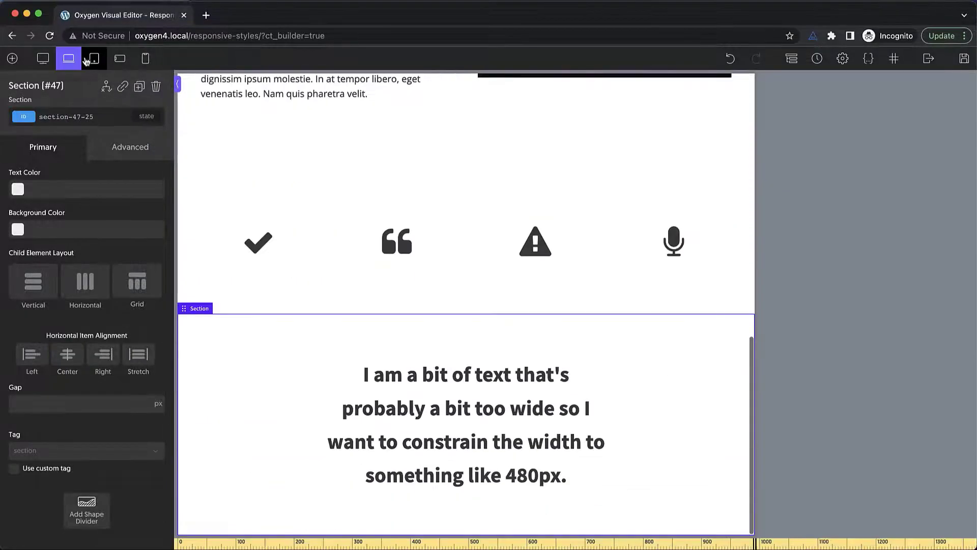
pyautogui.click(95, 58)
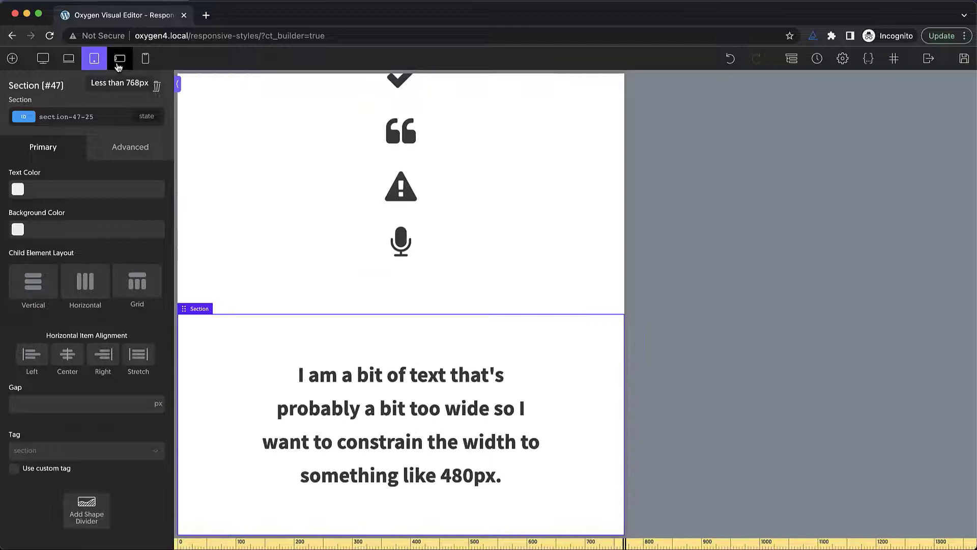
pyautogui.click(120, 60)
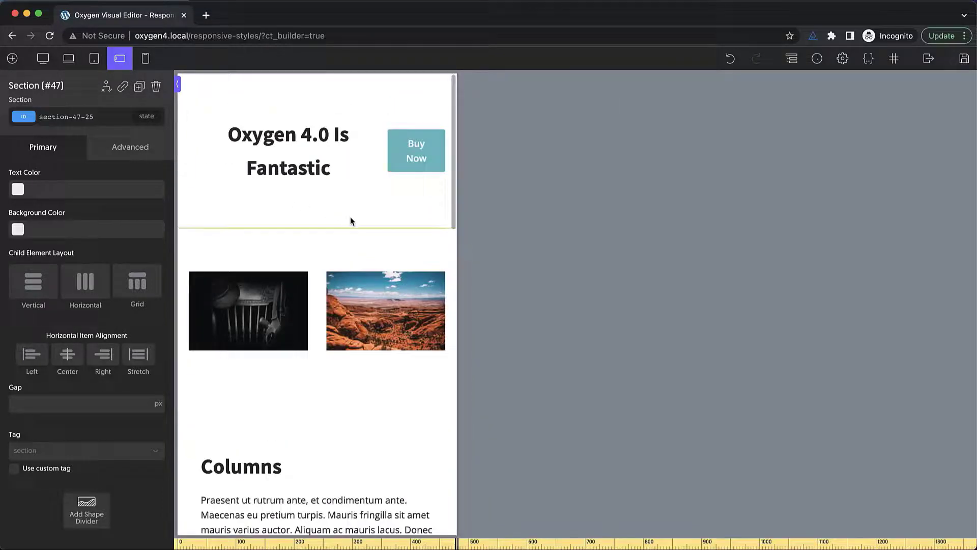
pyautogui.click(349, 218)
# Compare the hero again at full-width, 1120px, below 992px and below 768px
pyautogui.click(42, 59)
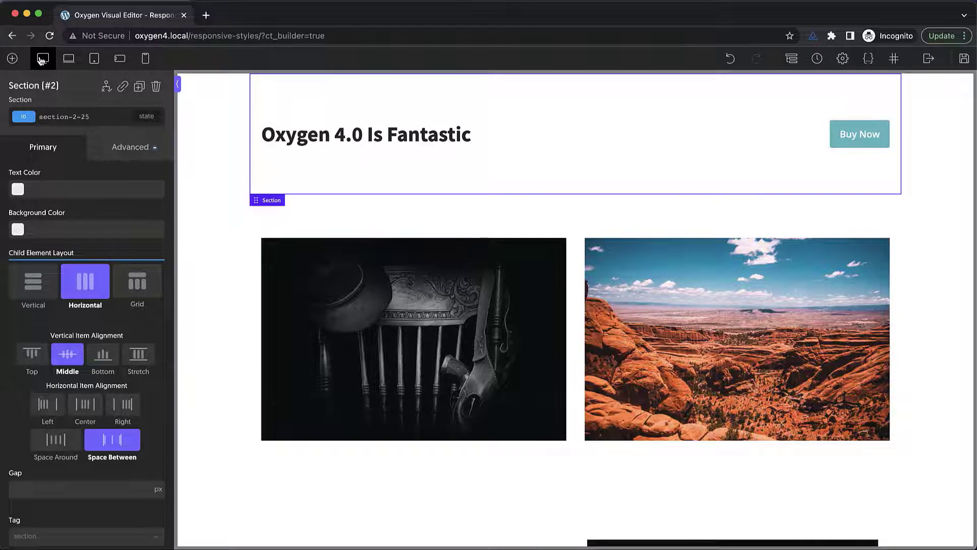
pyautogui.click(42, 58)
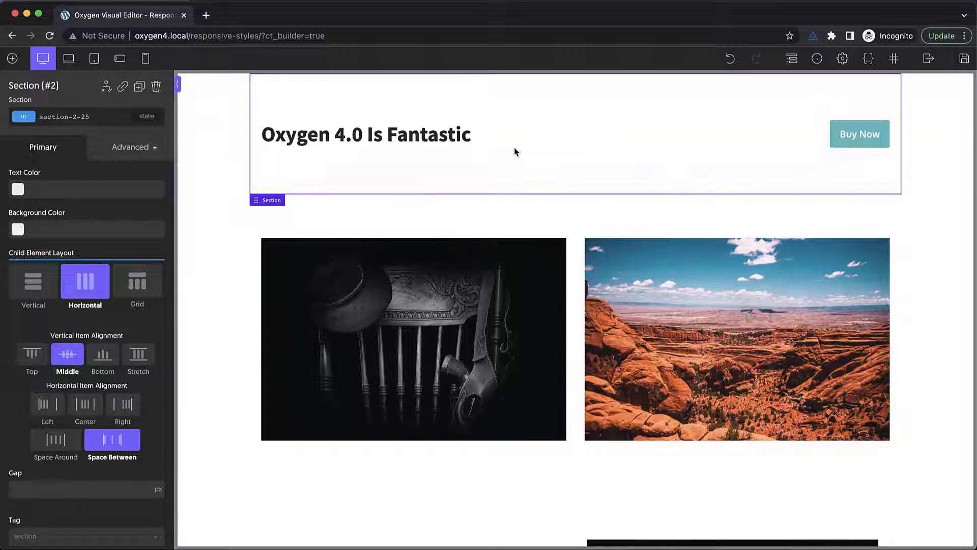
pyautogui.click(69, 64)
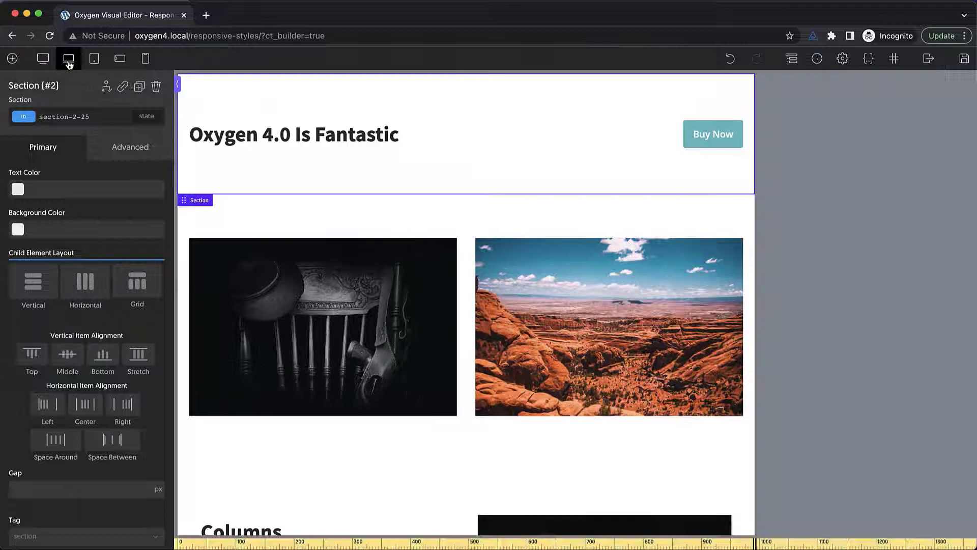
pyautogui.click(94, 60)
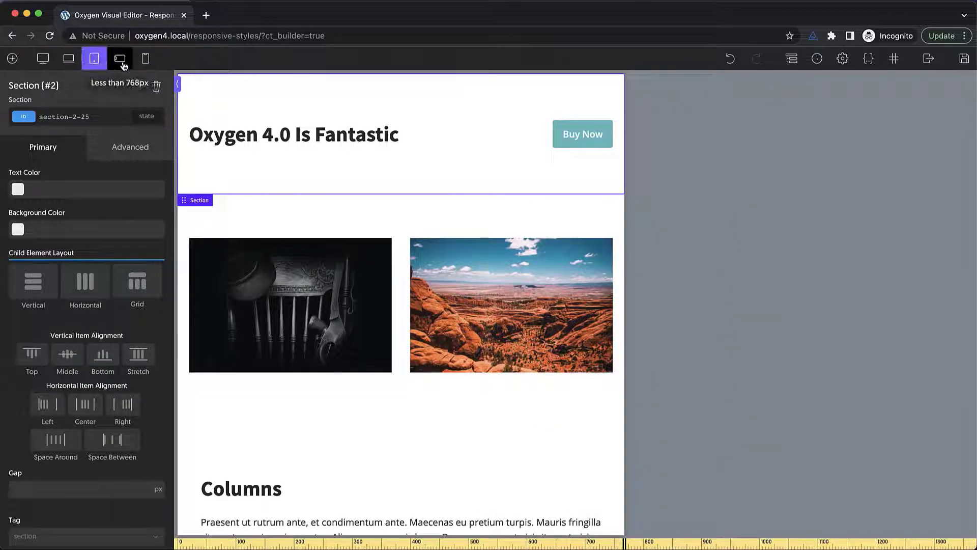
pyautogui.click(121, 61)
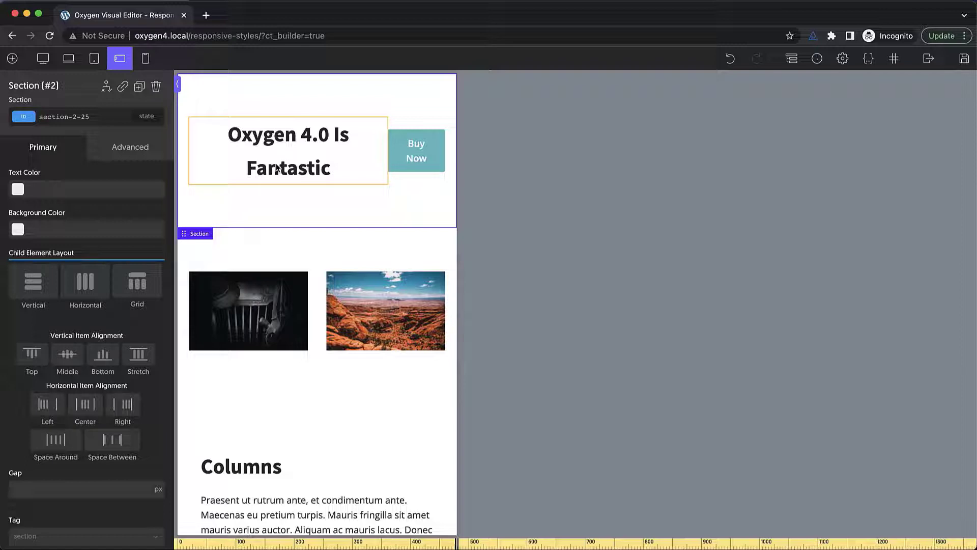
# Below 768px, set the hero section's Child Element Layout to Vertical, then compare with desktop
pyautogui.click(114, 59)
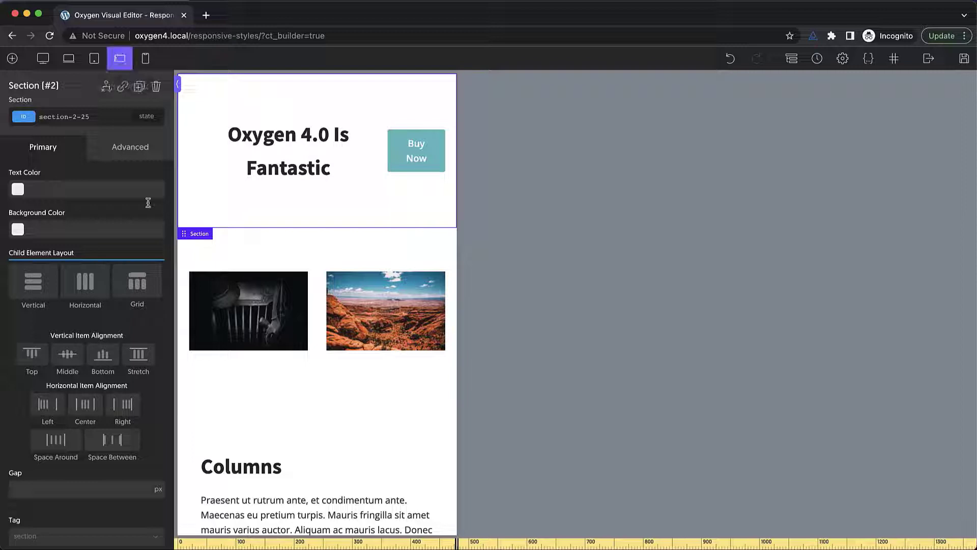
pyautogui.click(30, 289)
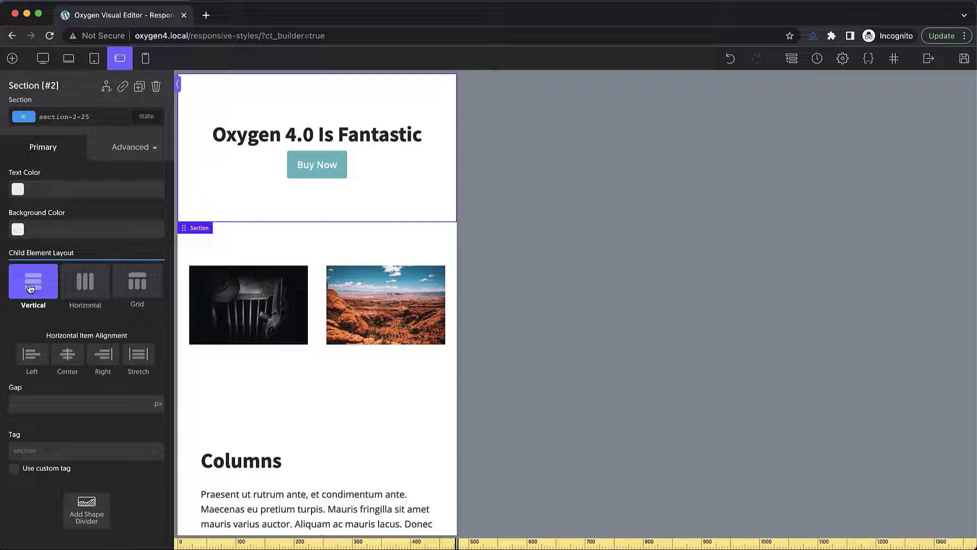
pyautogui.click(43, 60)
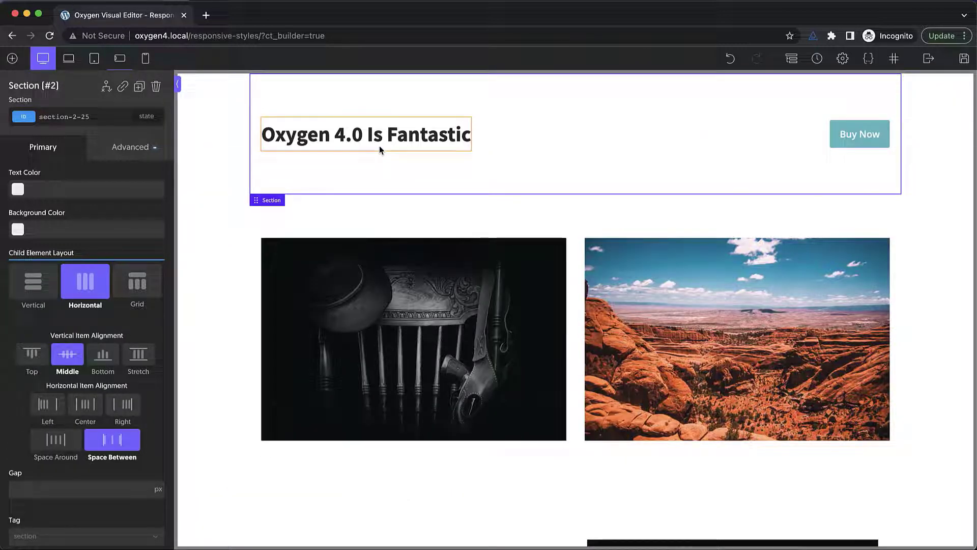
pyautogui.click(123, 61)
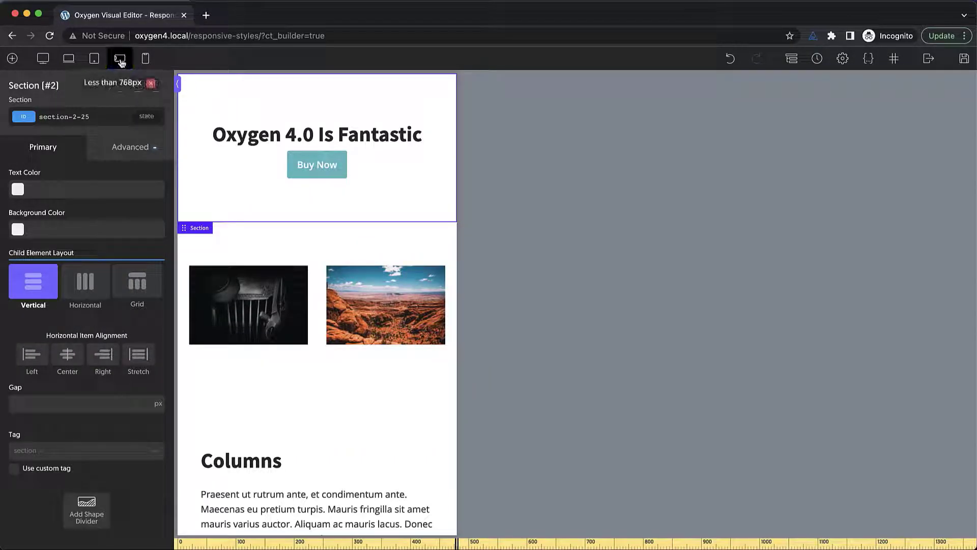
pyautogui.moveTo(130, 75)
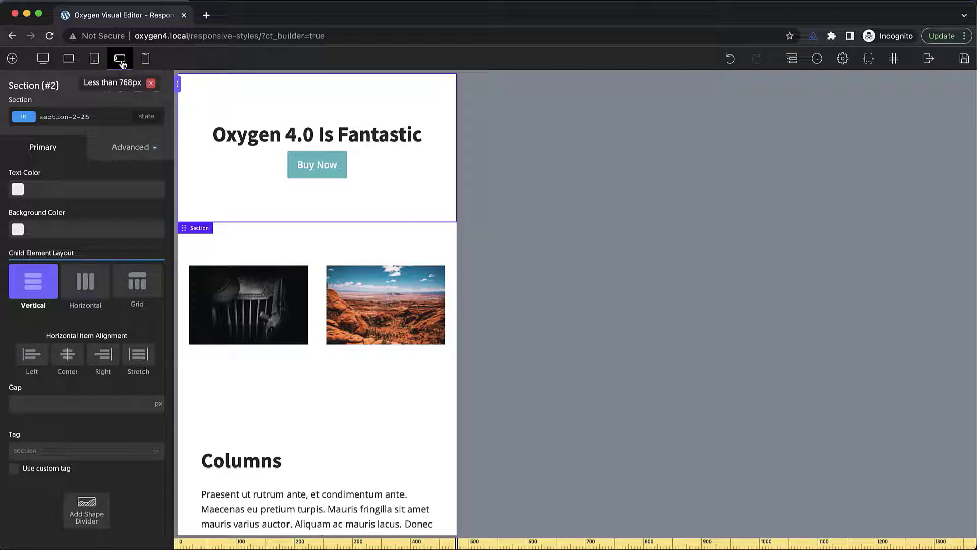
# At phone width, centre-align the hero heading and set its font size to 32px
pyautogui.click(149, 65)
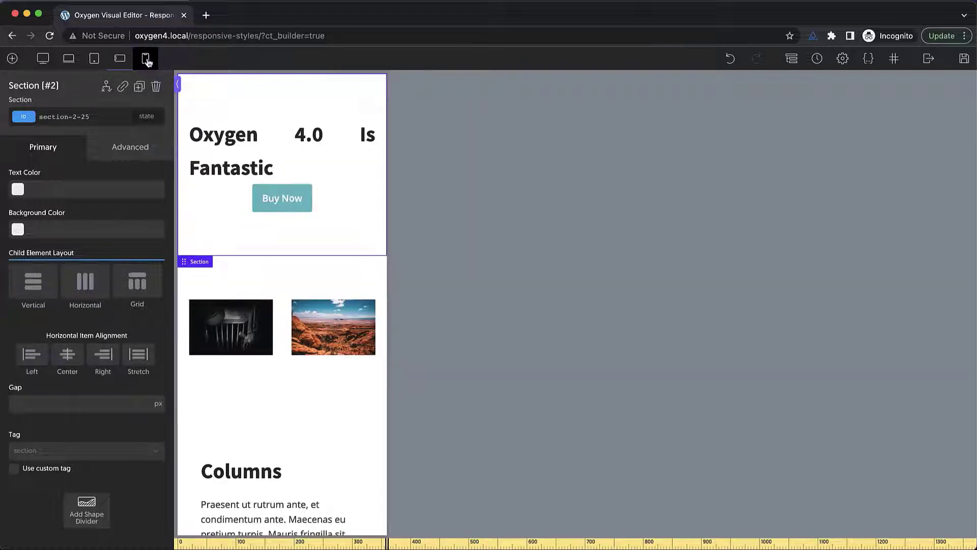
pyautogui.click(270, 142)
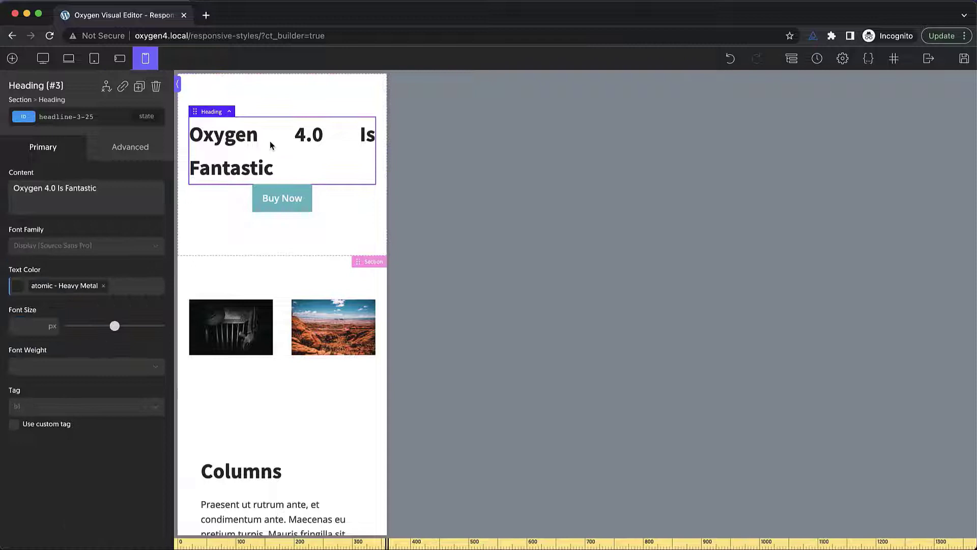
pyautogui.click(121, 154)
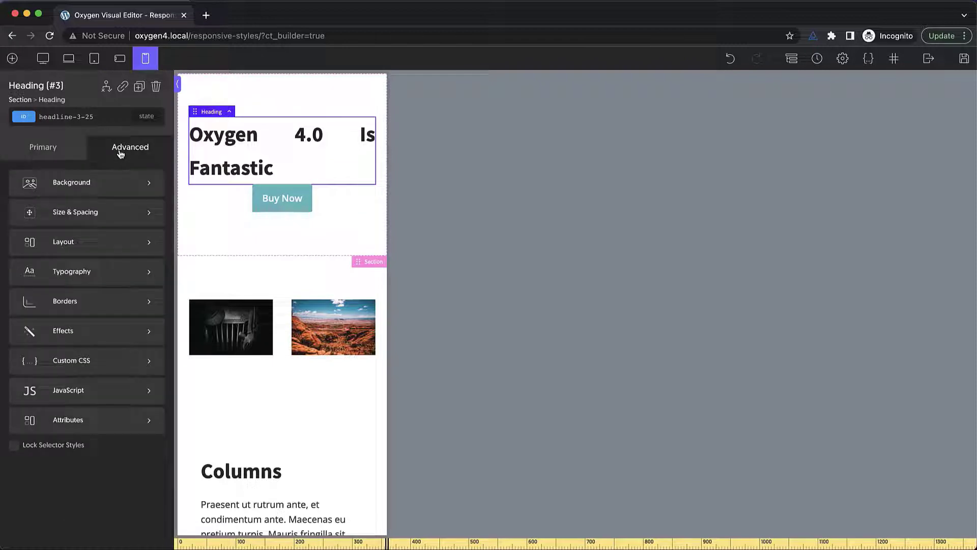
pyautogui.click(93, 271)
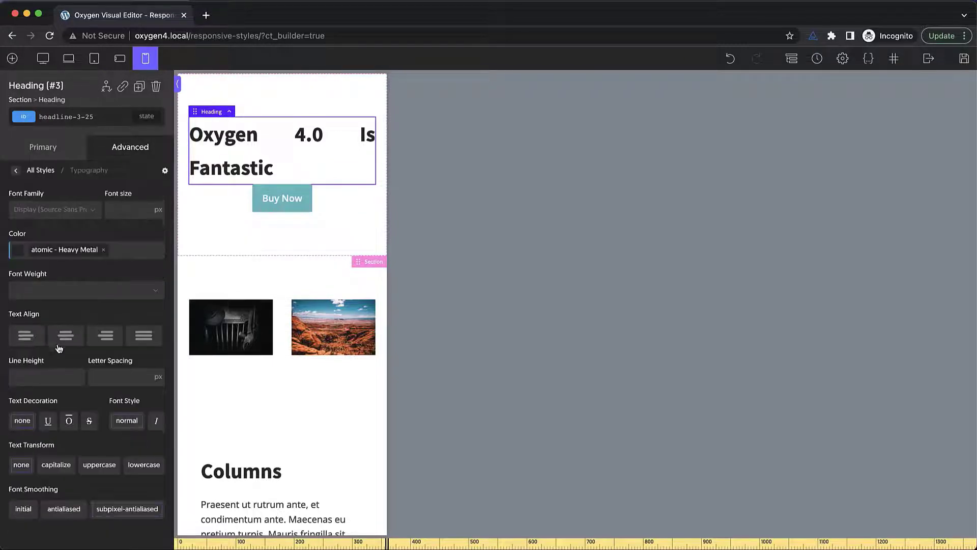
pyautogui.click(66, 341)
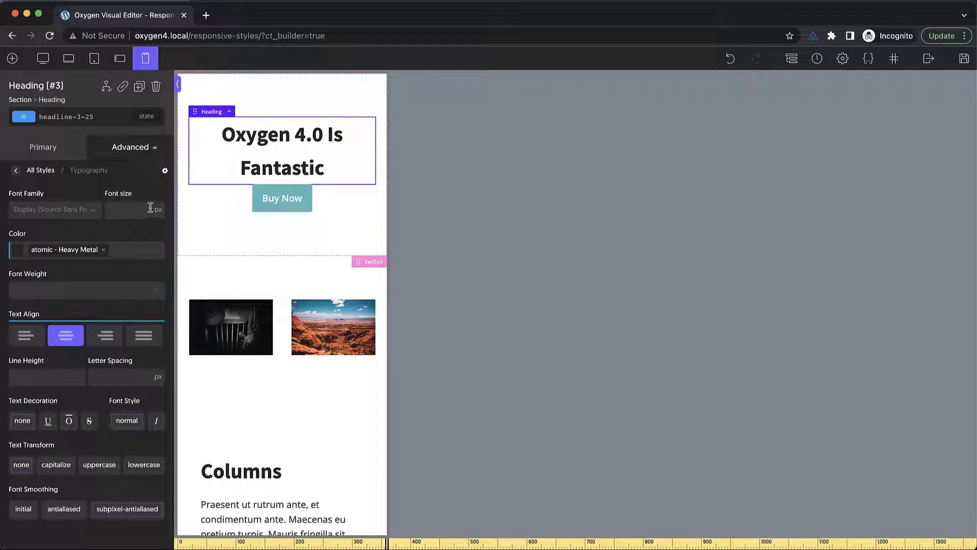
pyautogui.click(144, 213)
pyautogui.write('32')
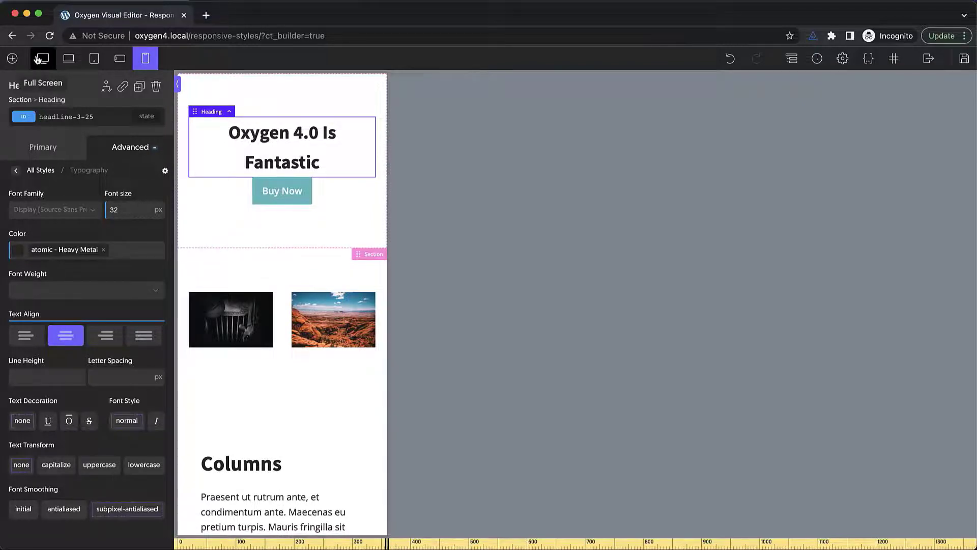
# Select the two-image section, then select the left image at tablet width
pyautogui.click(54, 59)
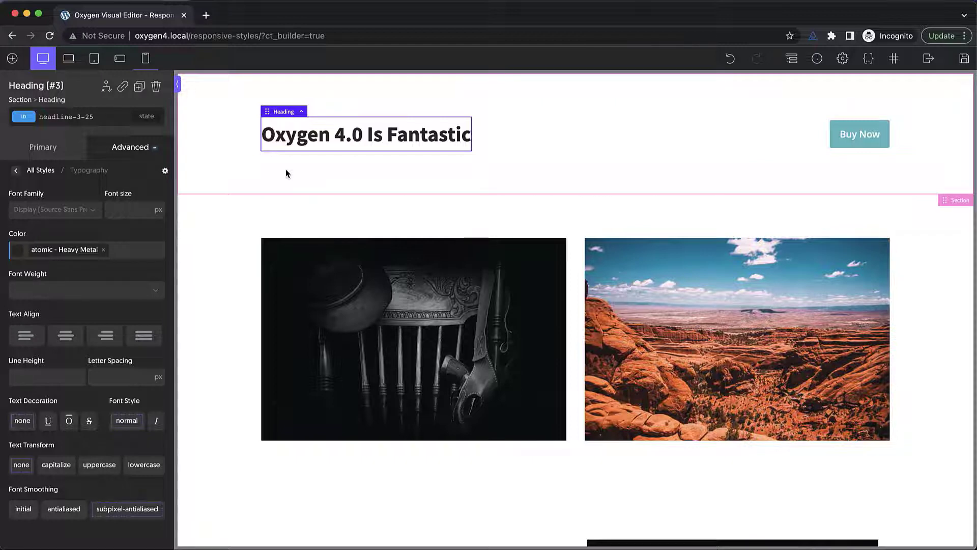
pyautogui.scroll(-2, 286, 173)
pyautogui.click(229, 181)
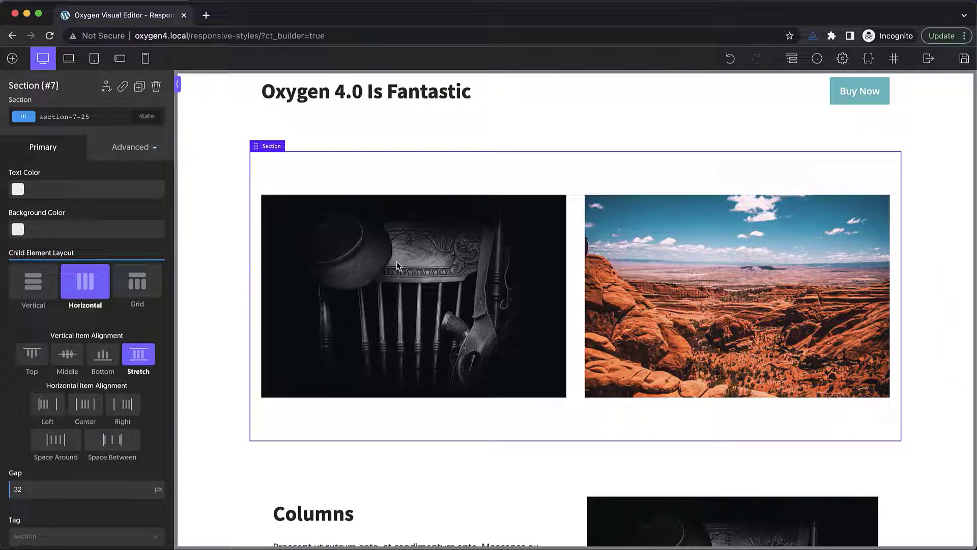
pyautogui.click(94, 59)
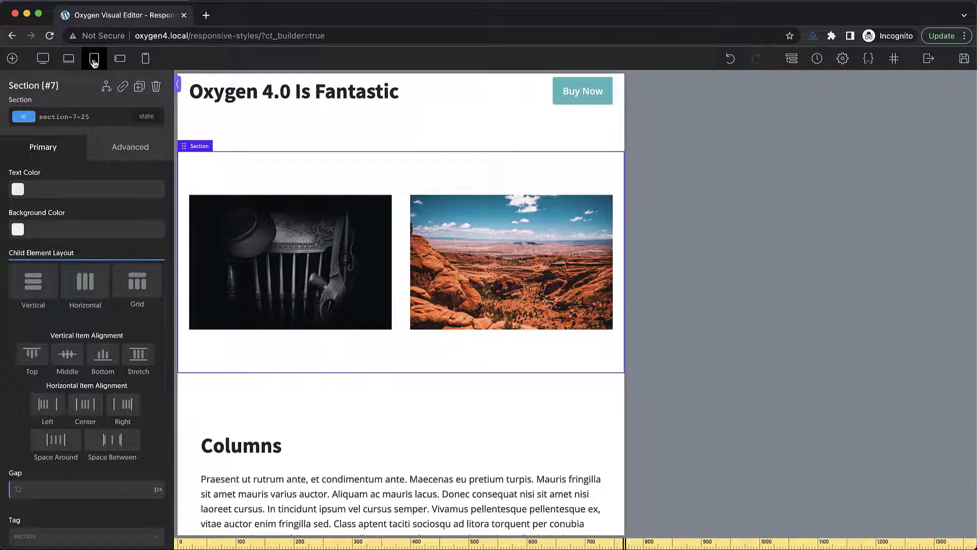
pyautogui.click(309, 247)
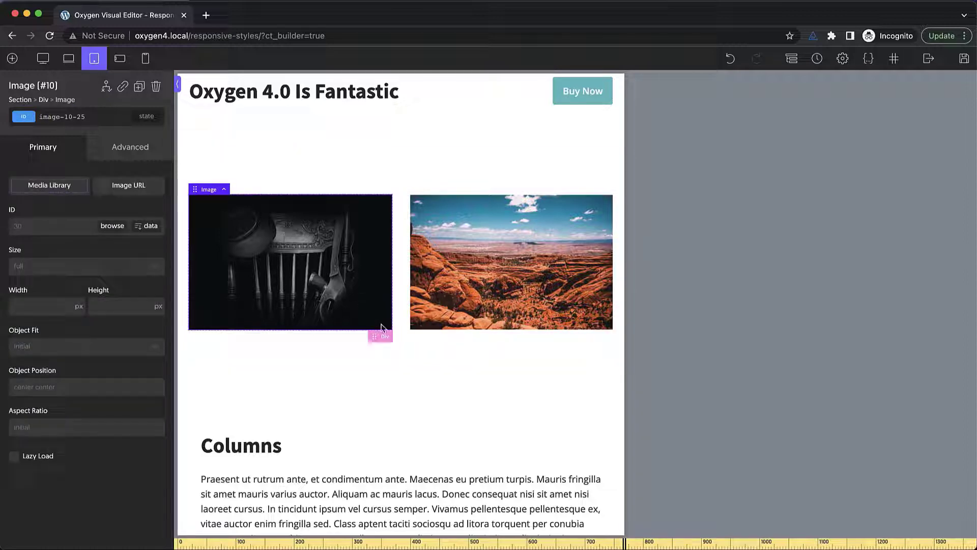
# Set the left image column's Display to none at tablet width and confirm it returns wider
pyautogui.click(383, 336)
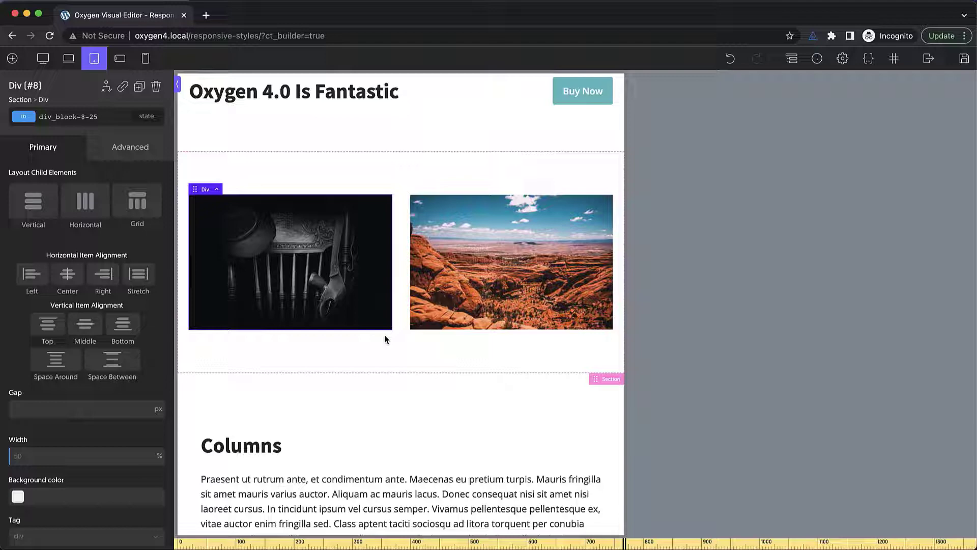
pyautogui.click(119, 147)
pyautogui.click(92, 244)
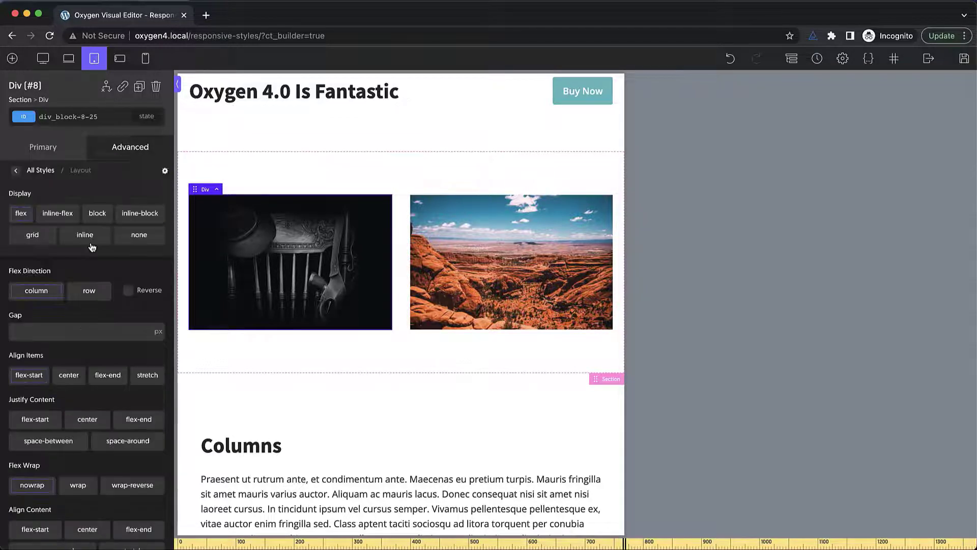
pyautogui.click(137, 240)
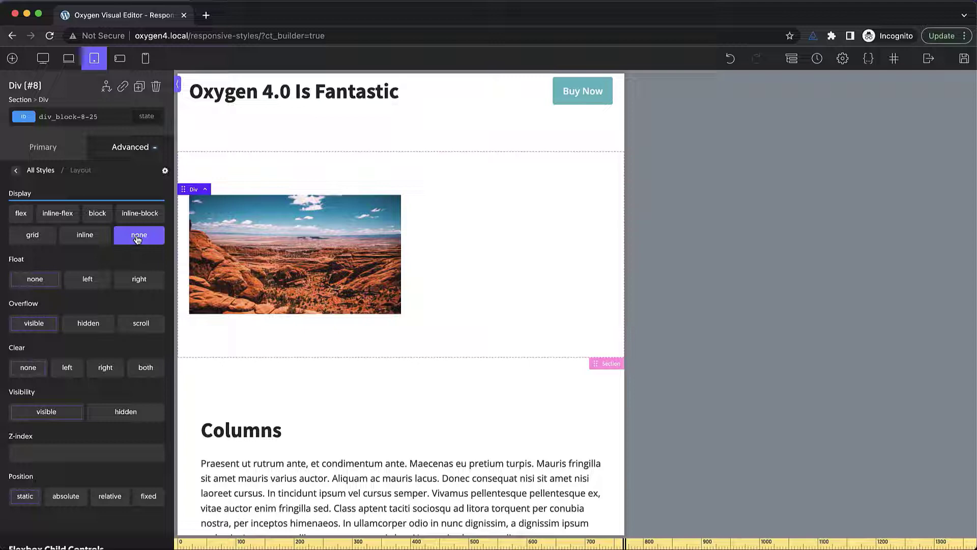
pyautogui.click(69, 59)
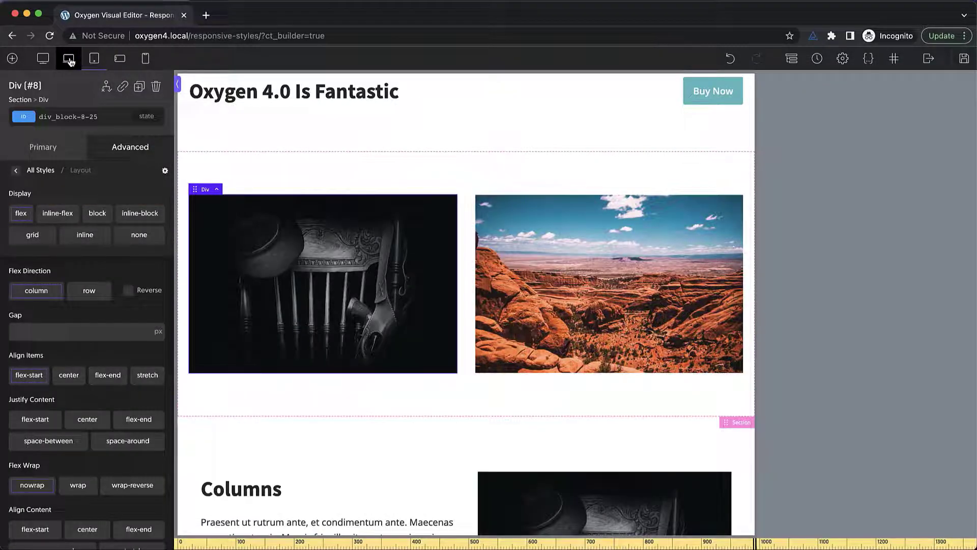
pyautogui.click(94, 59)
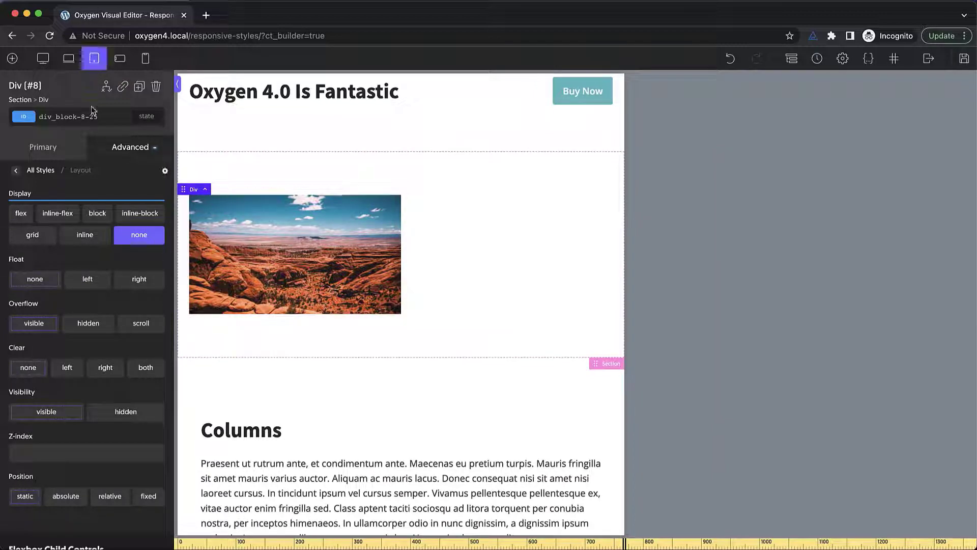
# Hide the dark chair image's Div at full-screen width and display it as block at tablet width
pyautogui.click(139, 235)
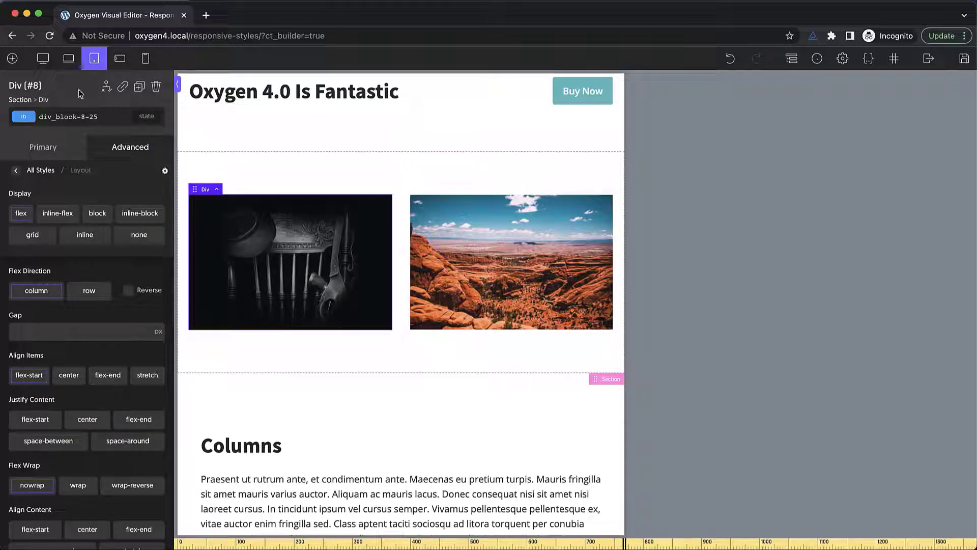
pyautogui.click(43, 58)
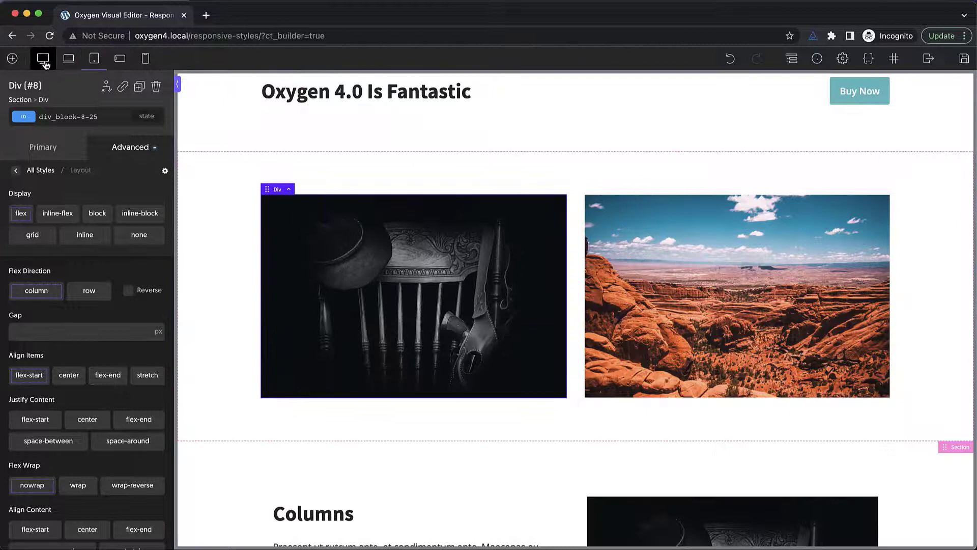
pyautogui.click(136, 236)
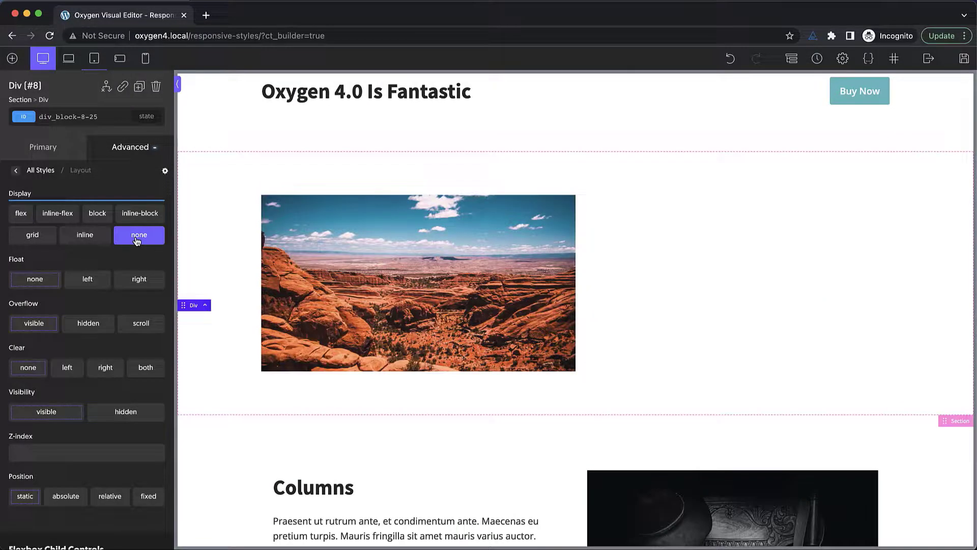
pyautogui.click(92, 62)
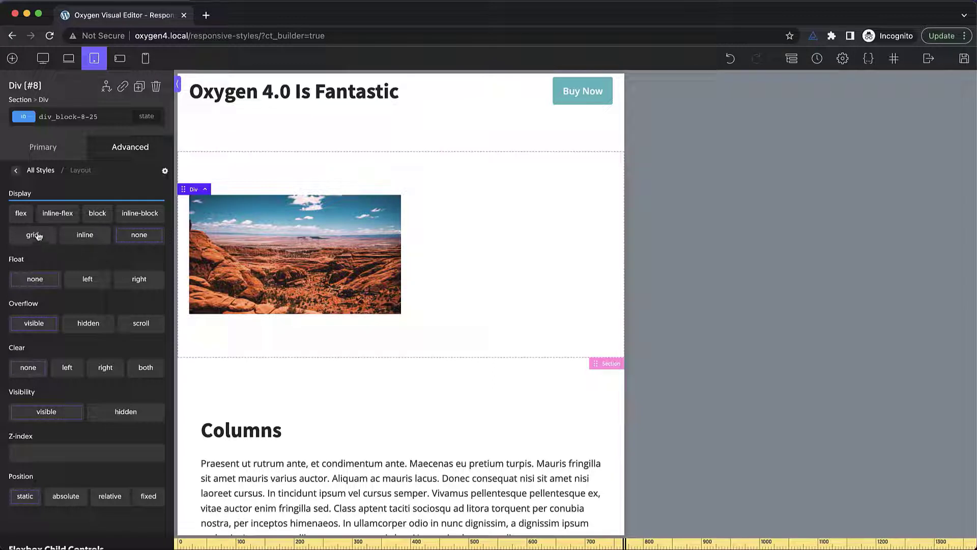
pyautogui.click(97, 217)
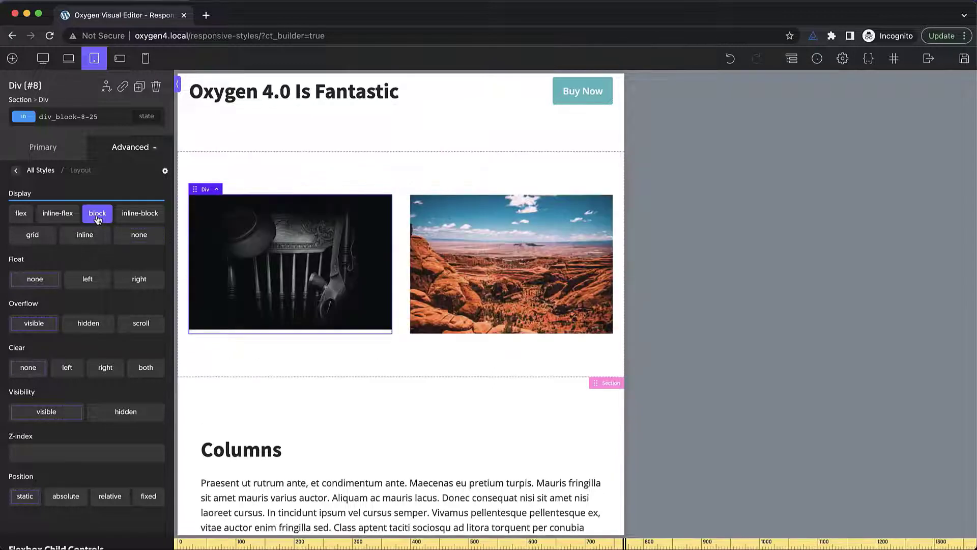
pyautogui.click(42, 61)
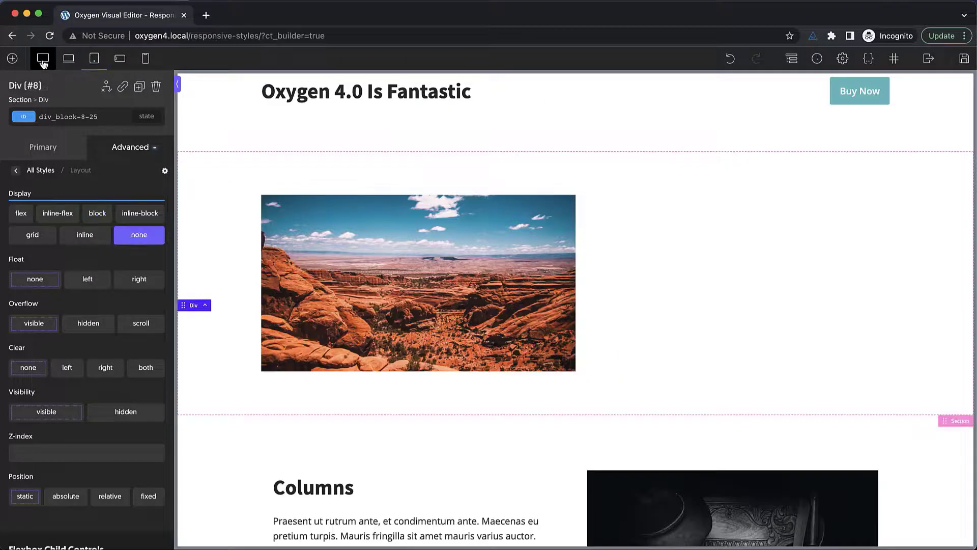
pyautogui.click(95, 59)
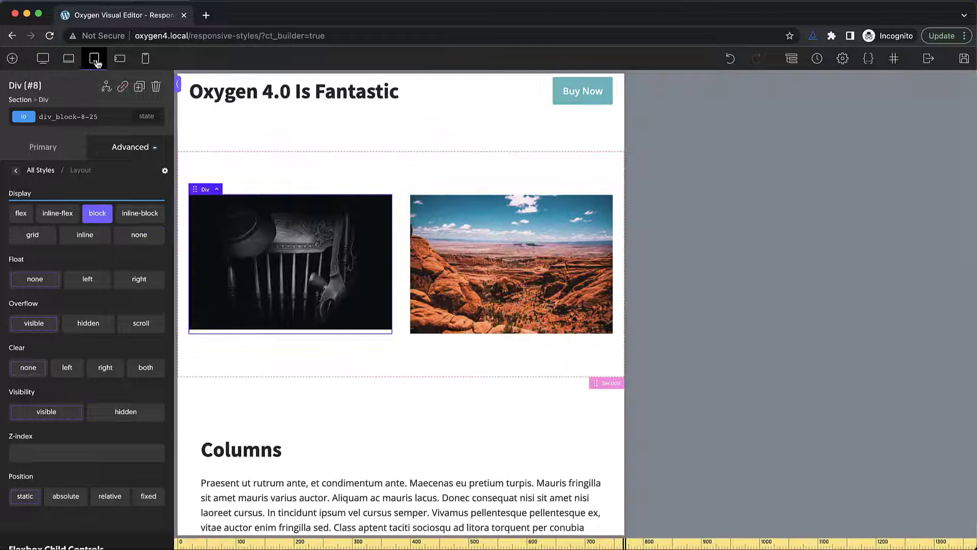
# Select the Columns section at full-screen width and preview its stacked layout at tablet width
pyautogui.click(43, 60)
pyautogui.scroll(-3, 456, 207)
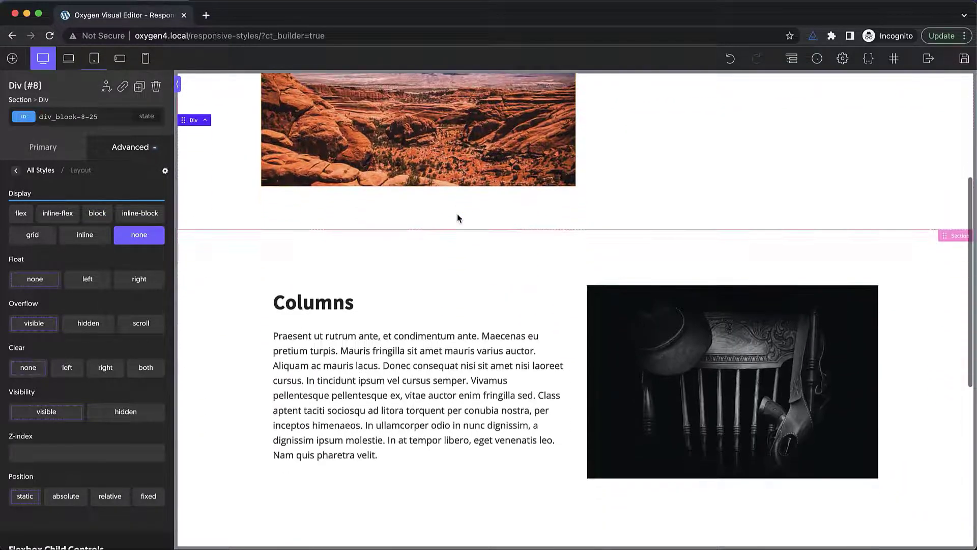
pyautogui.scroll(-1, 457, 218)
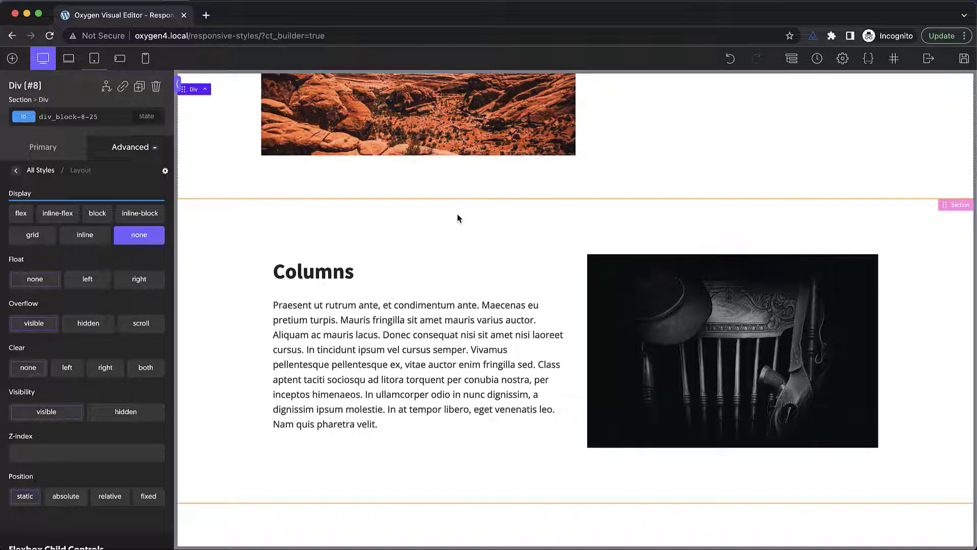
pyautogui.click(457, 215)
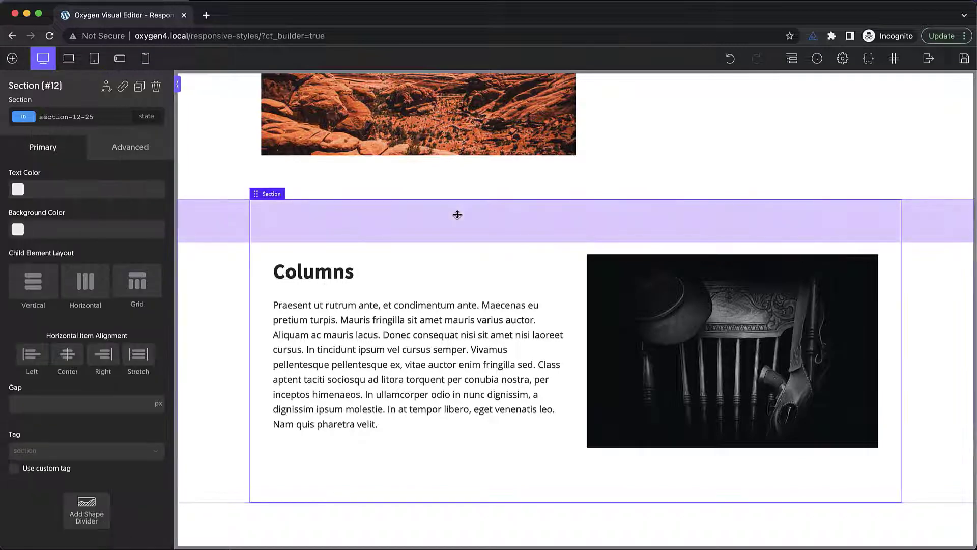
pyautogui.scroll(-2, 458, 214)
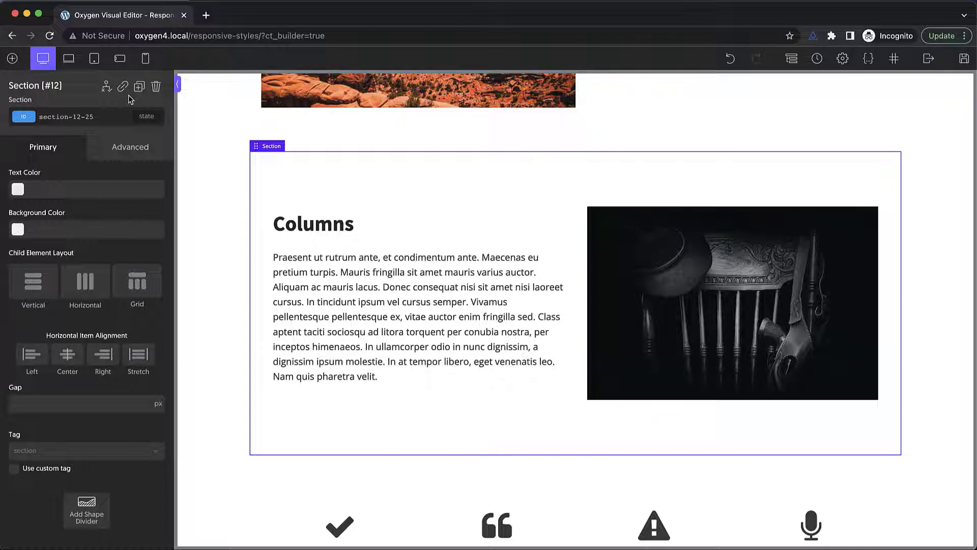
pyautogui.click(98, 59)
pyautogui.scroll(-3, 334, 277)
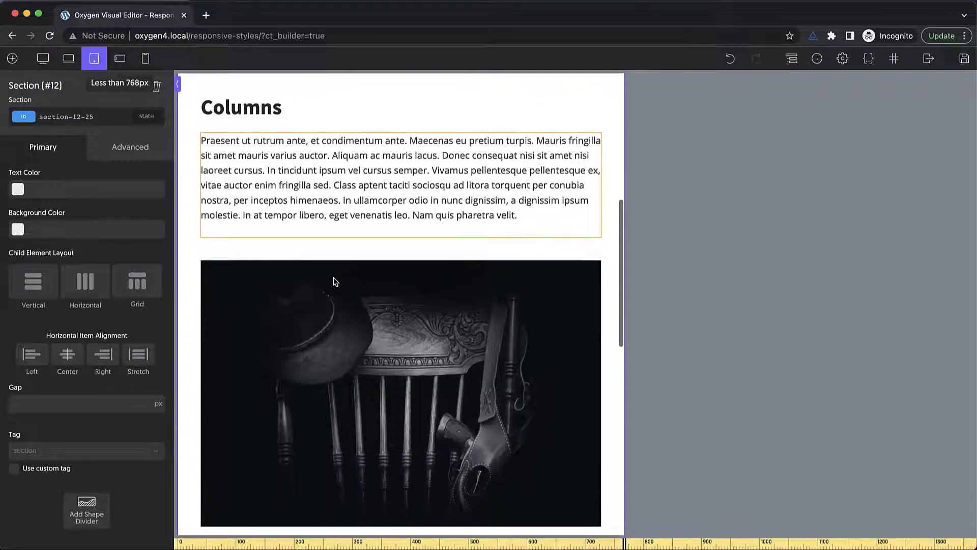
pyautogui.scroll(-1, 335, 281)
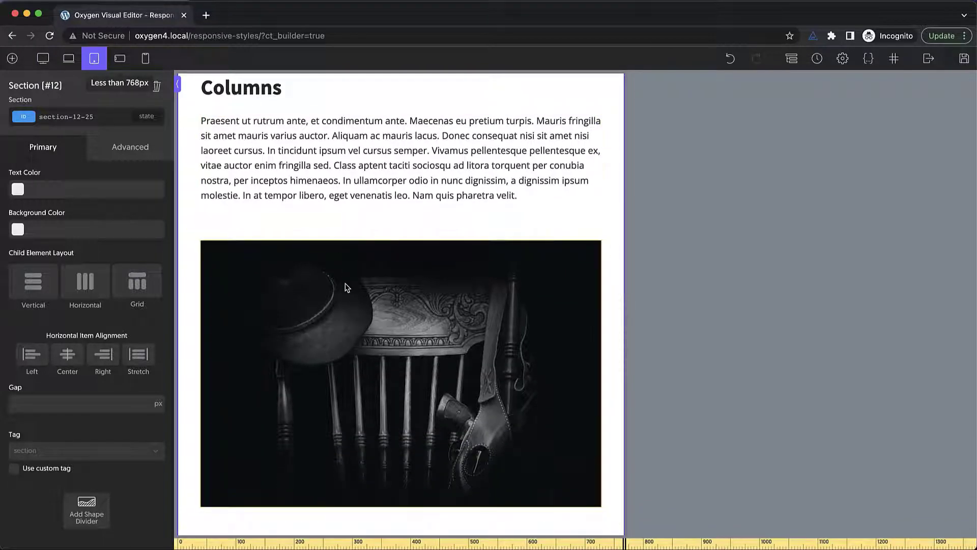
pyautogui.click(42, 59)
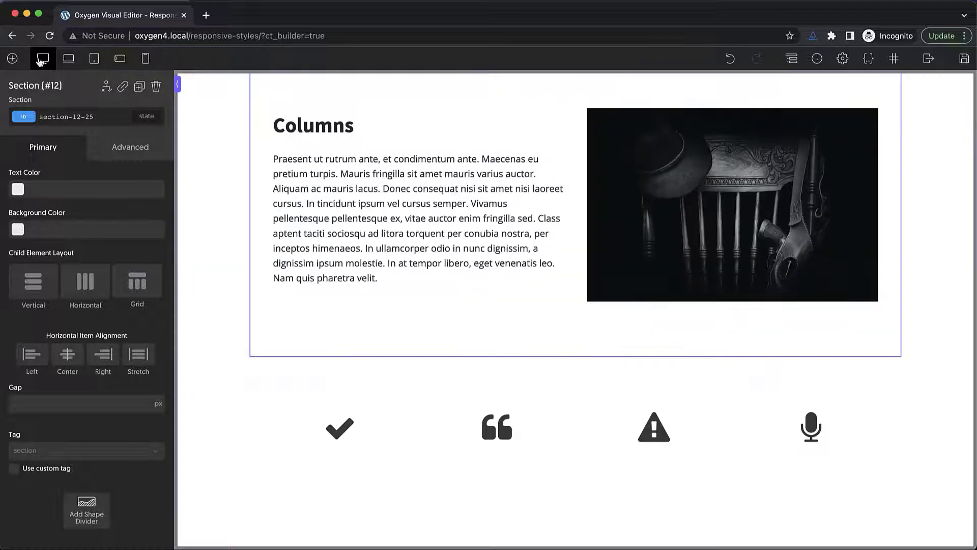
# Set Stack Columns Vertically to Less than 768px and verify at tablet and phone widths
pyautogui.scroll(2, 411, 193)
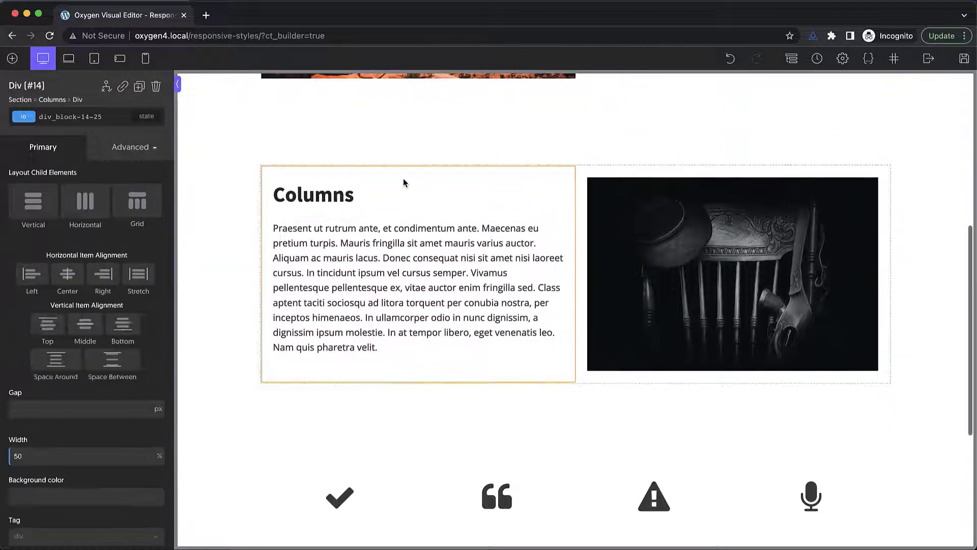
pyautogui.click(404, 182)
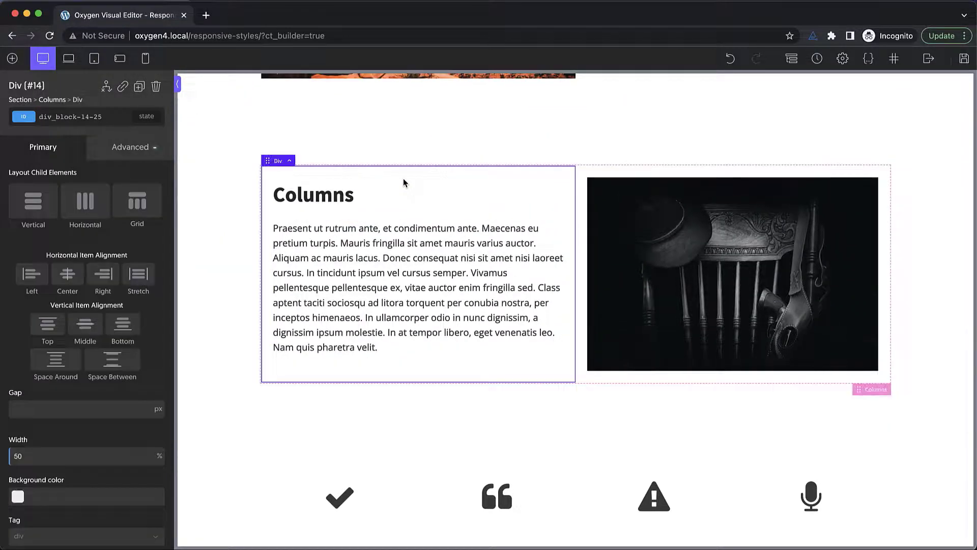
pyautogui.click(52, 99)
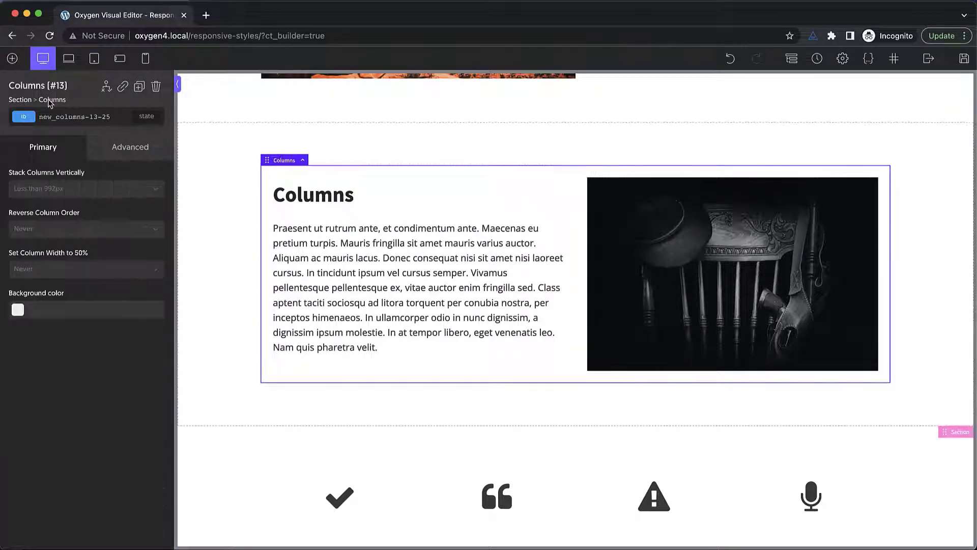
pyautogui.click(113, 193)
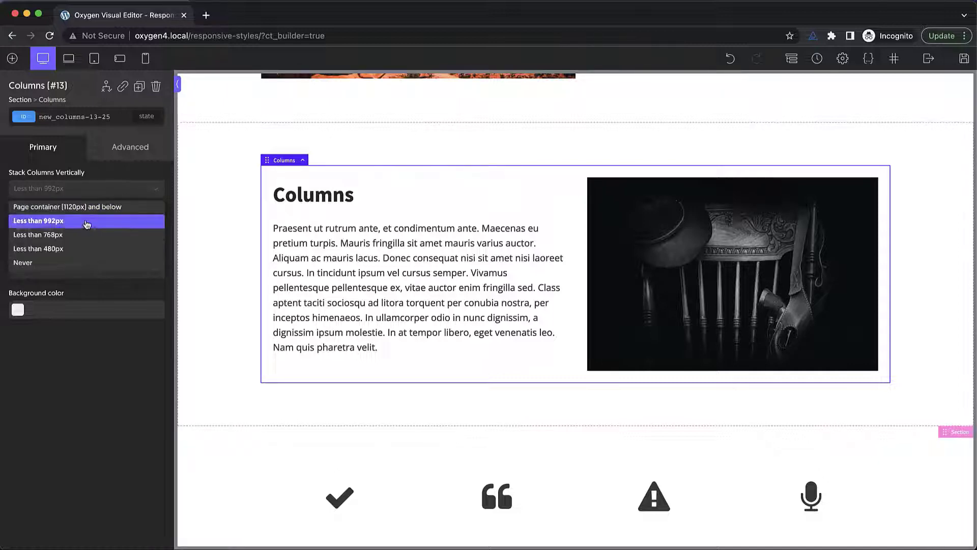
pyautogui.click(73, 236)
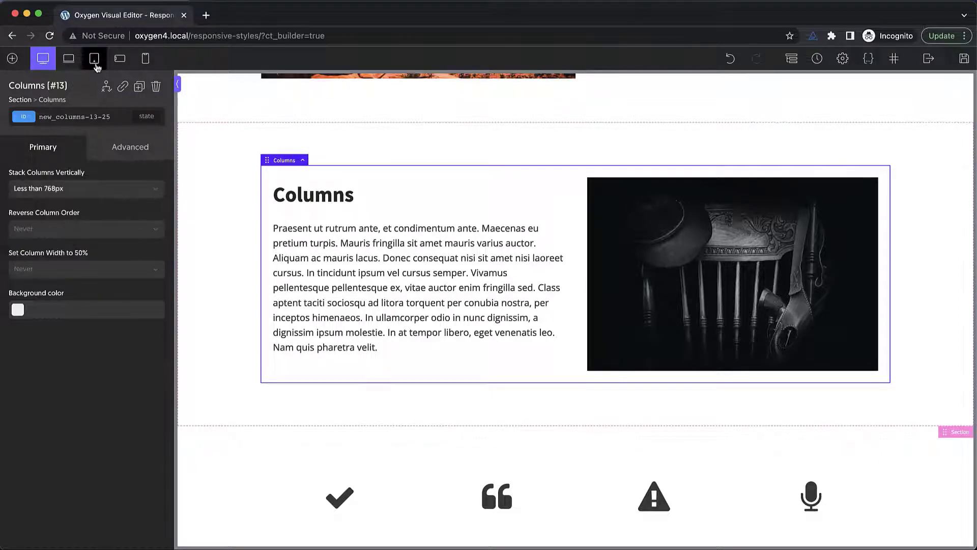
pyautogui.click(93, 61)
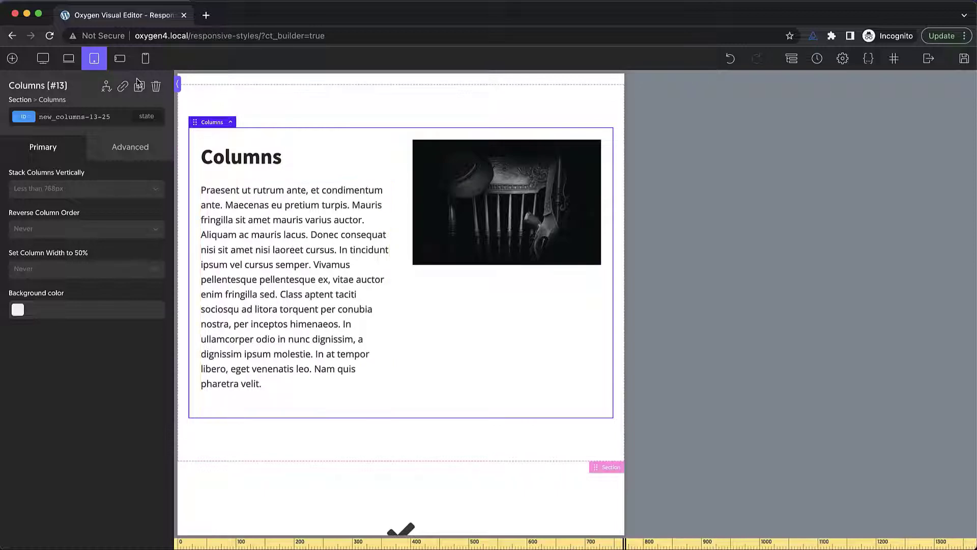
pyautogui.click(123, 59)
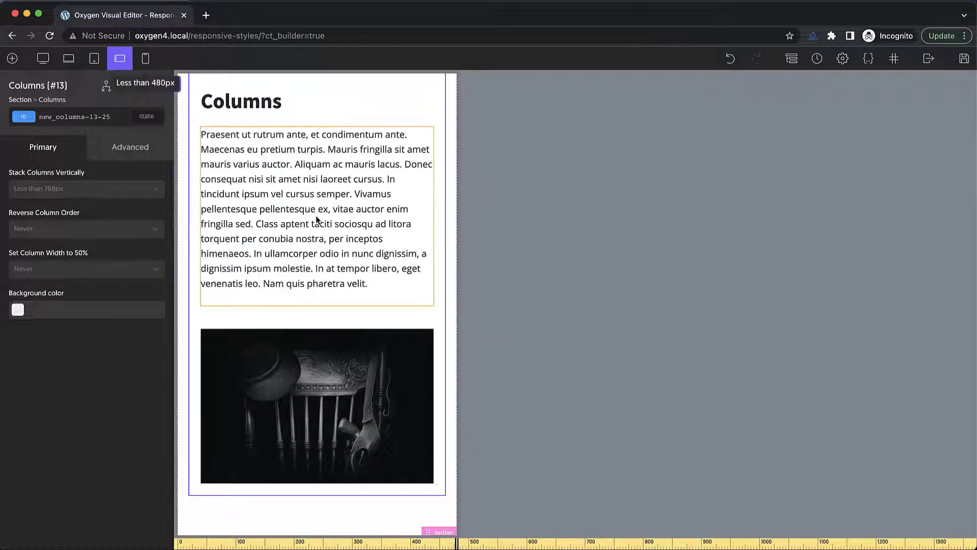
pyautogui.click(41, 60)
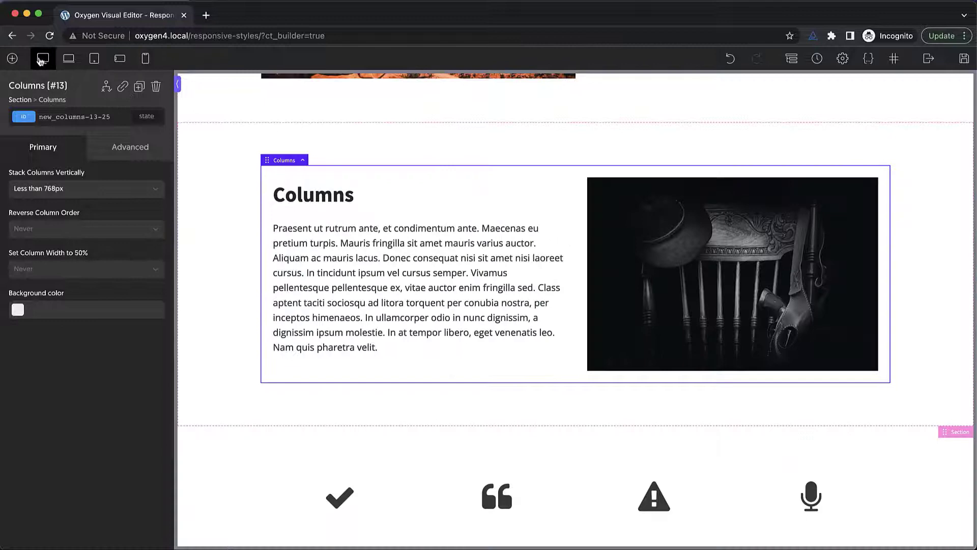
# Duplicate the Columns element and move the copy's image column before its text column
pyautogui.click(141, 86)
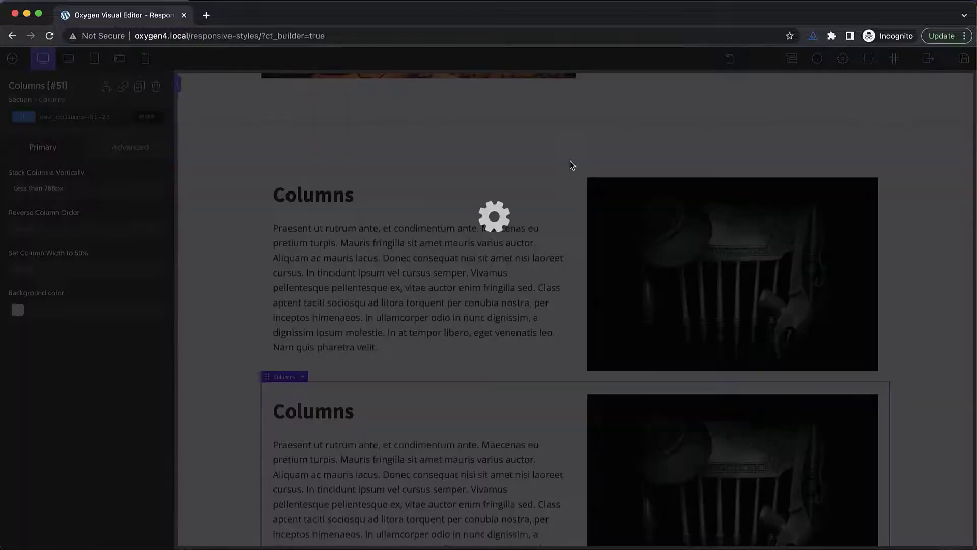
pyautogui.click(791, 58)
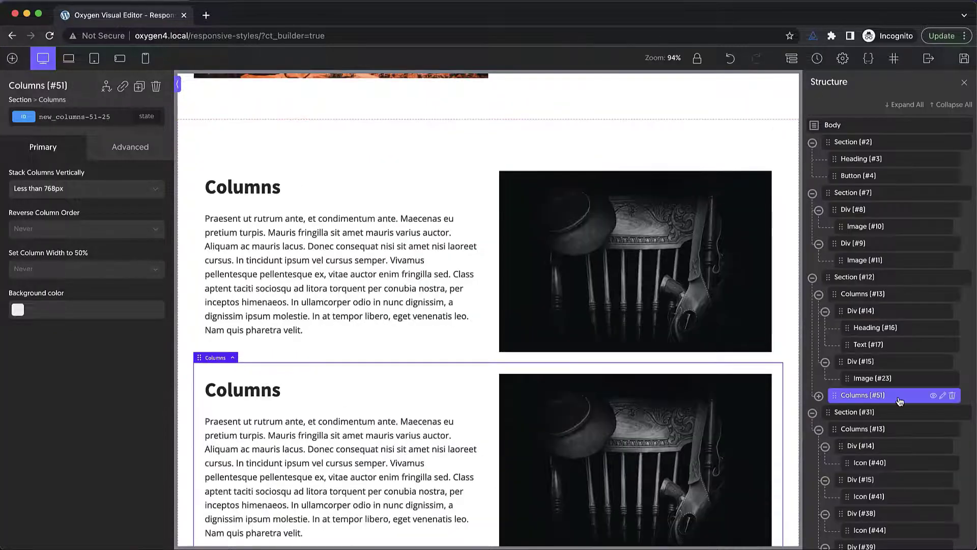
pyautogui.scroll(-2, 840, 392)
pyautogui.click(820, 341)
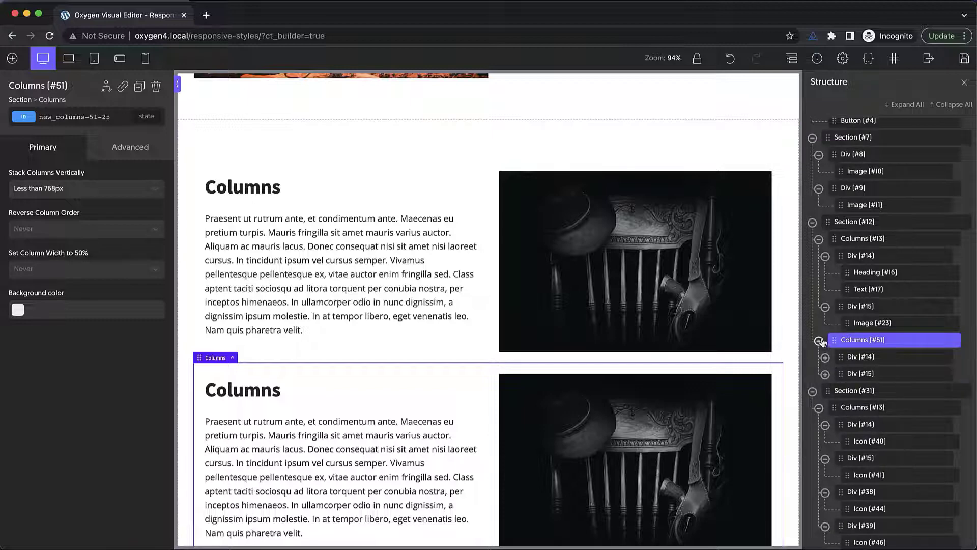
pyautogui.moveTo(849, 375); pyautogui.dragTo(853, 356)
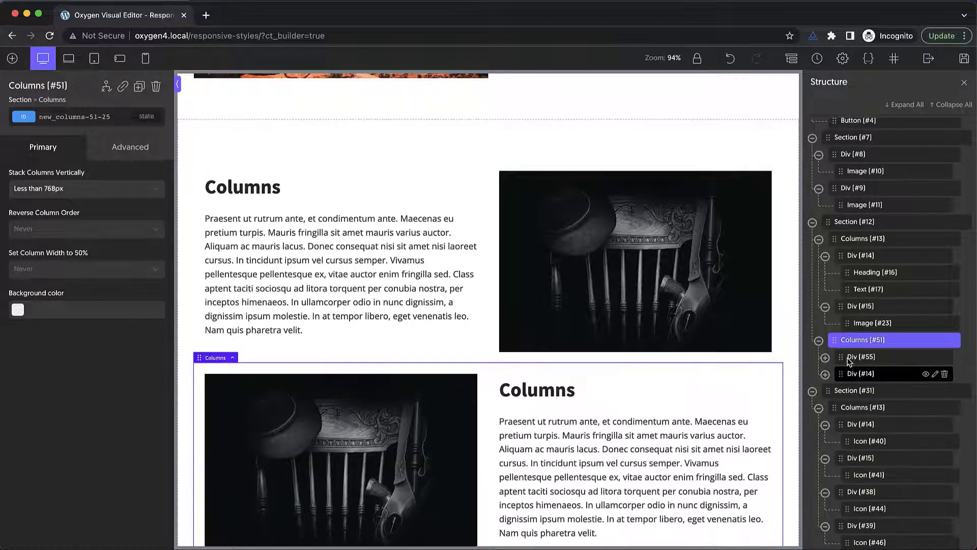
pyautogui.click(964, 83)
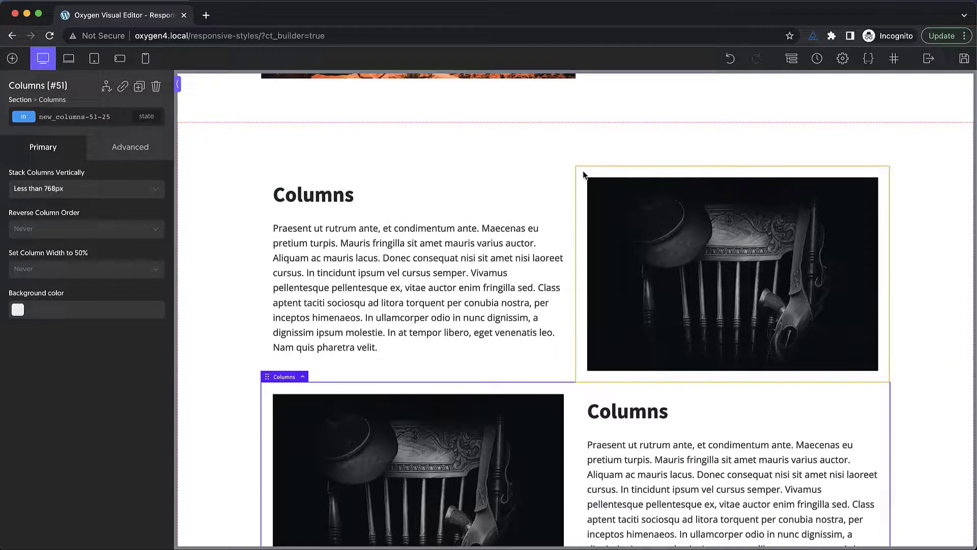
# At phone-landscape width, set the duplicated Columns' Reverse Column Order to Less than 768px
pyautogui.click(118, 60)
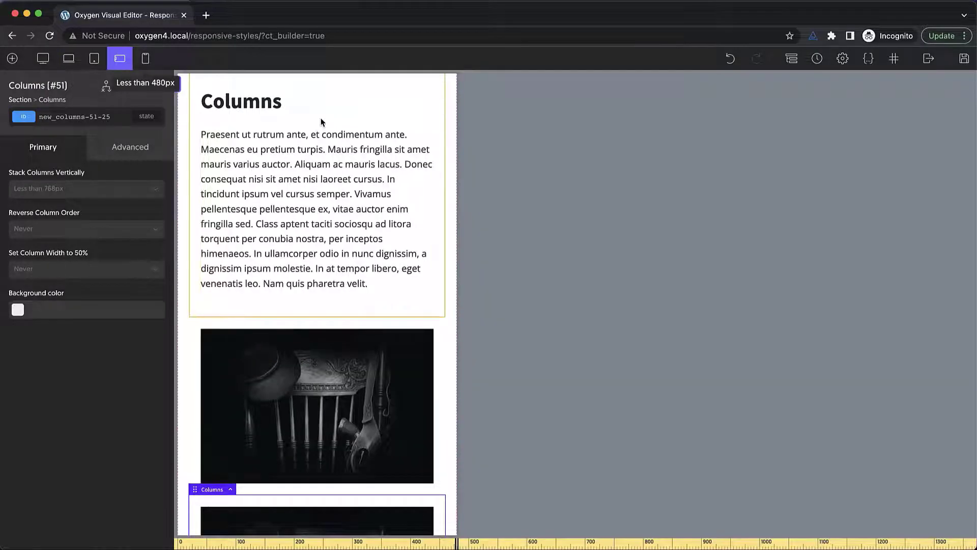
pyautogui.scroll(-3, 306, 175)
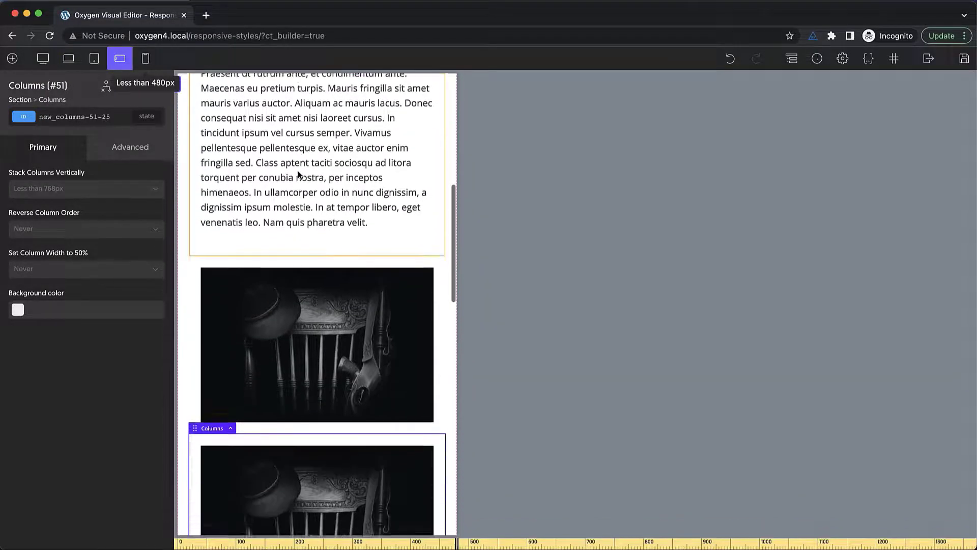
pyautogui.scroll(-5, 299, 174)
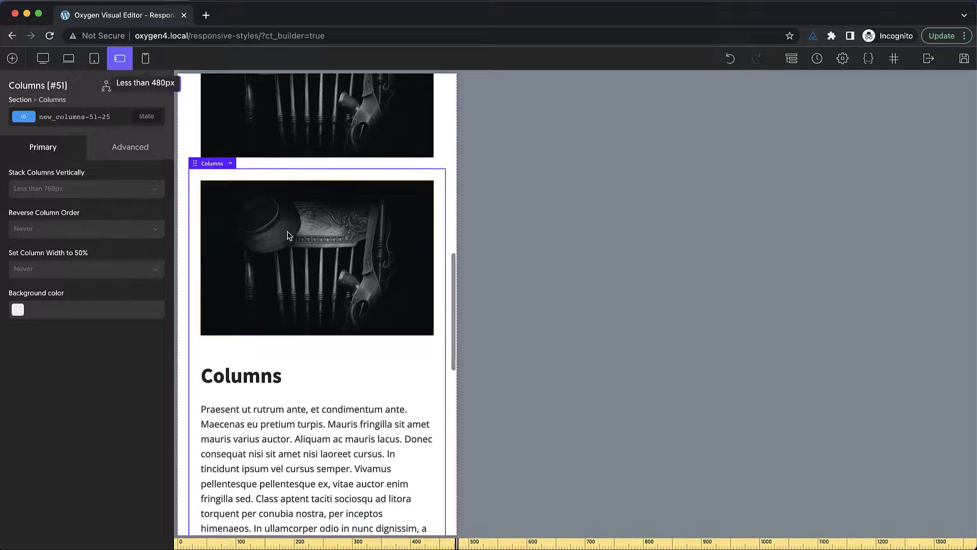
pyautogui.scroll(-3, 299, 366)
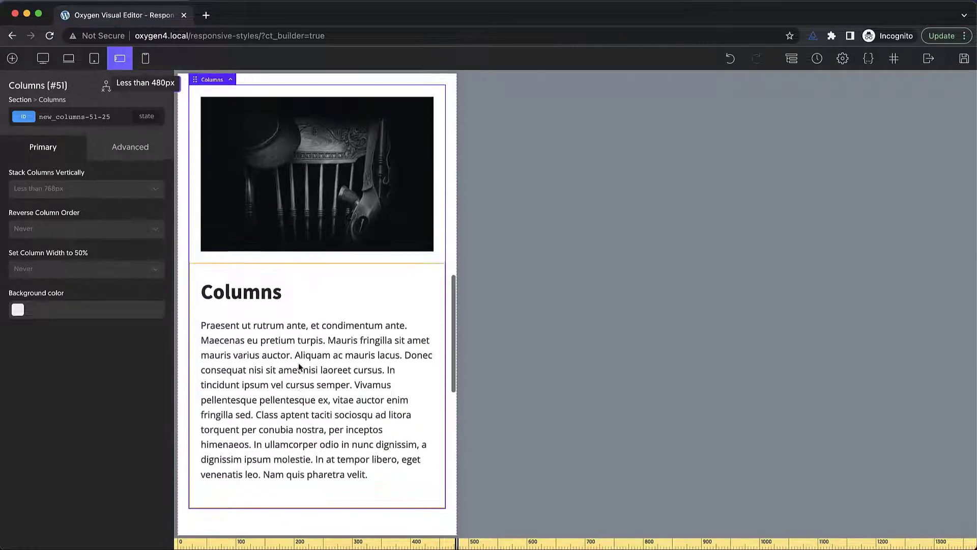
pyautogui.scroll(1, 300, 366)
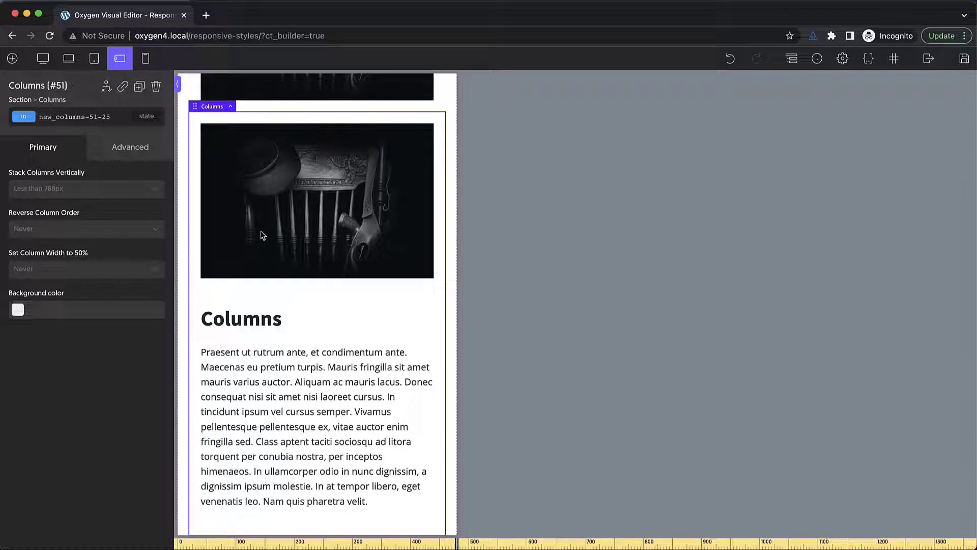
pyautogui.click(99, 231)
pyautogui.click(56, 287)
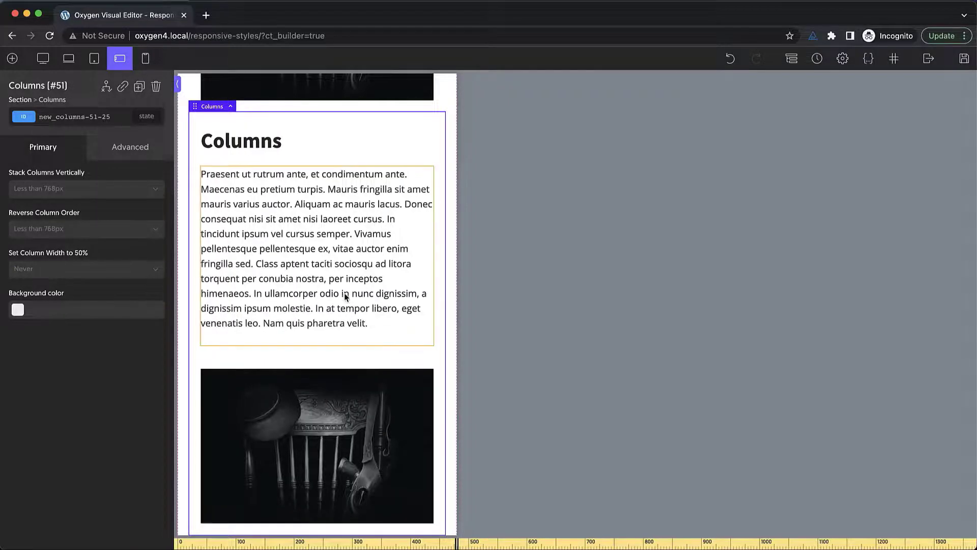
pyautogui.scroll(-5, 346, 297)
pyautogui.scroll(-5, 346, 297)
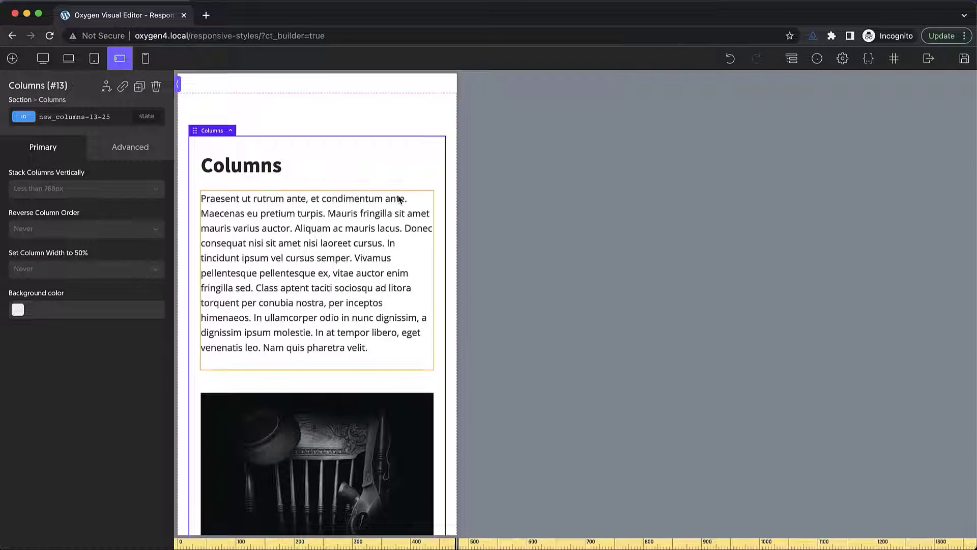
# Select the heading's Size & Spacing settings and see its 480px width overflow at phone-portrait width
pyautogui.scroll(-15, 399, 199)
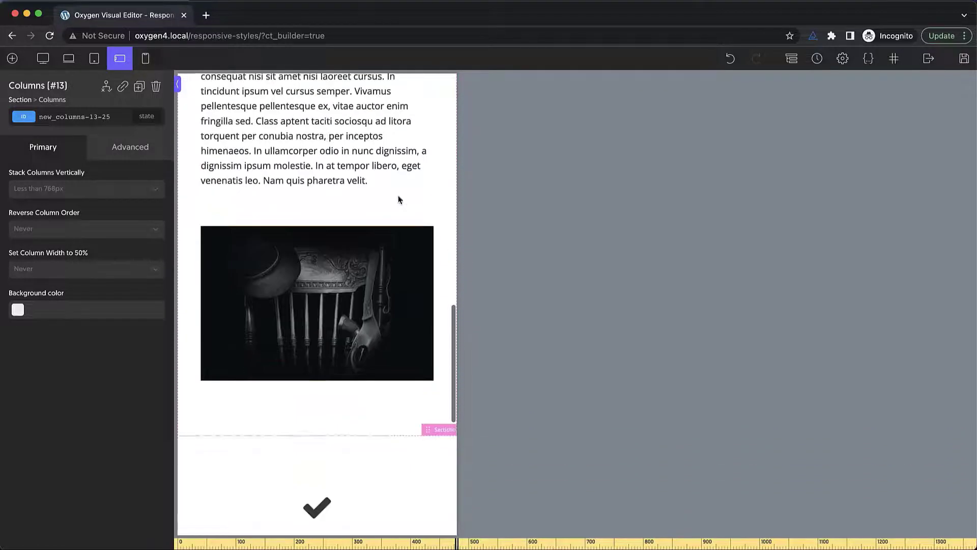
pyautogui.scroll(-6, 399, 199)
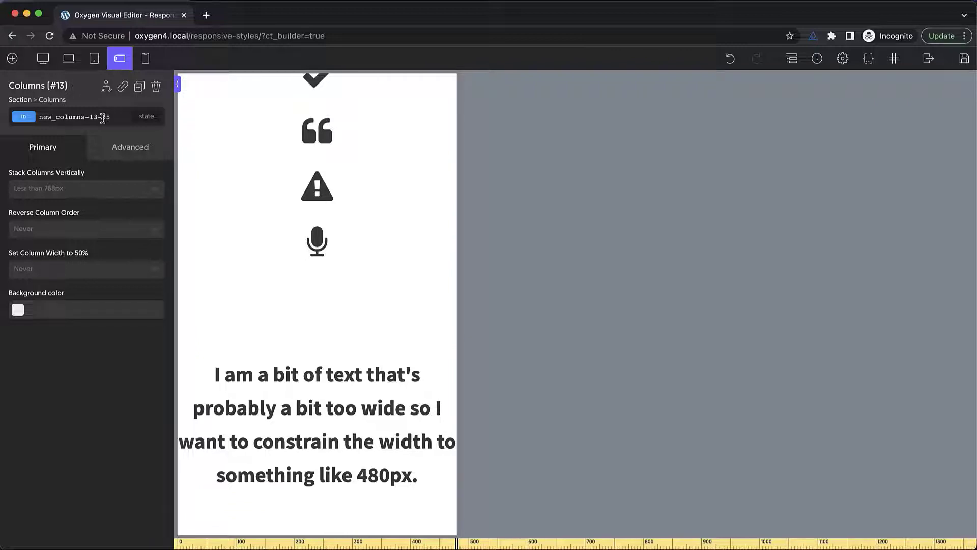
pyautogui.click(270, 432)
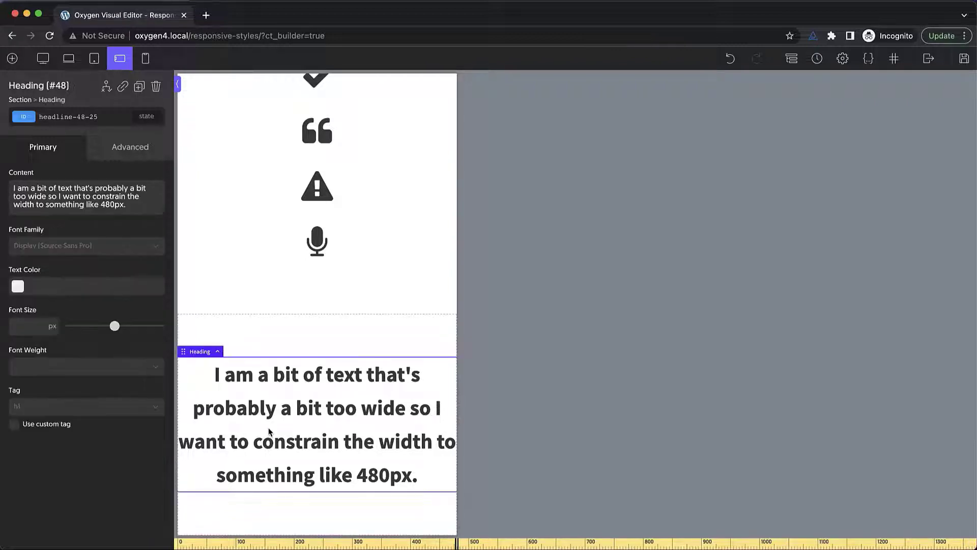
pyautogui.click(43, 58)
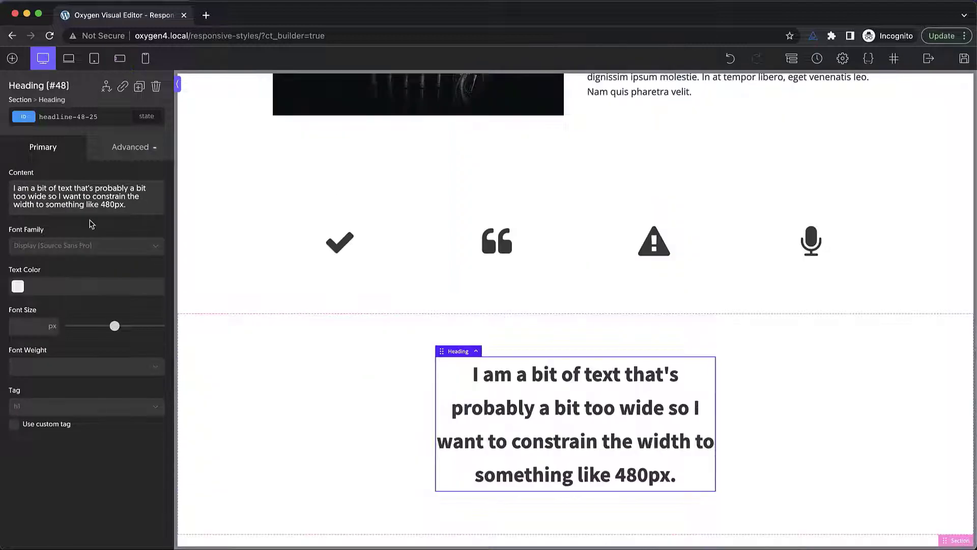
pyautogui.click(129, 148)
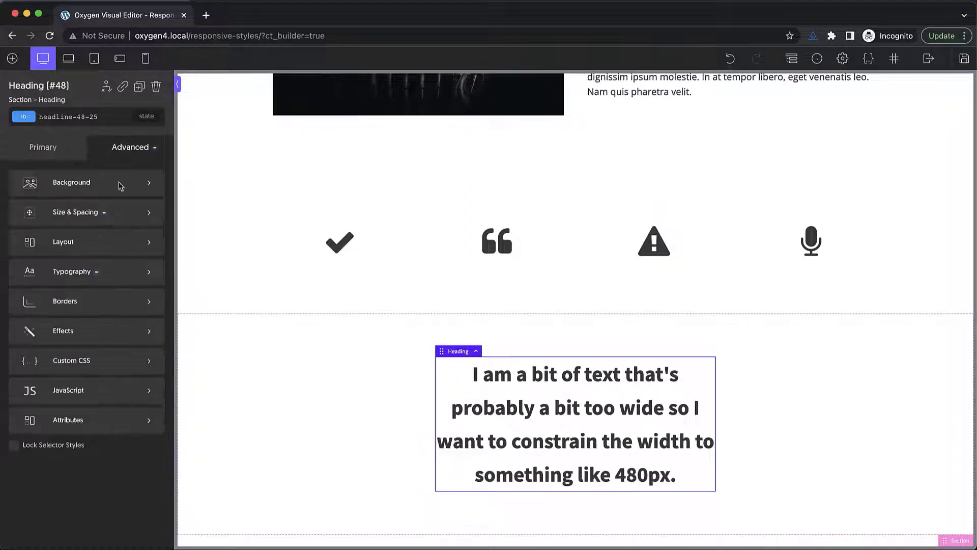
pyautogui.click(104, 213)
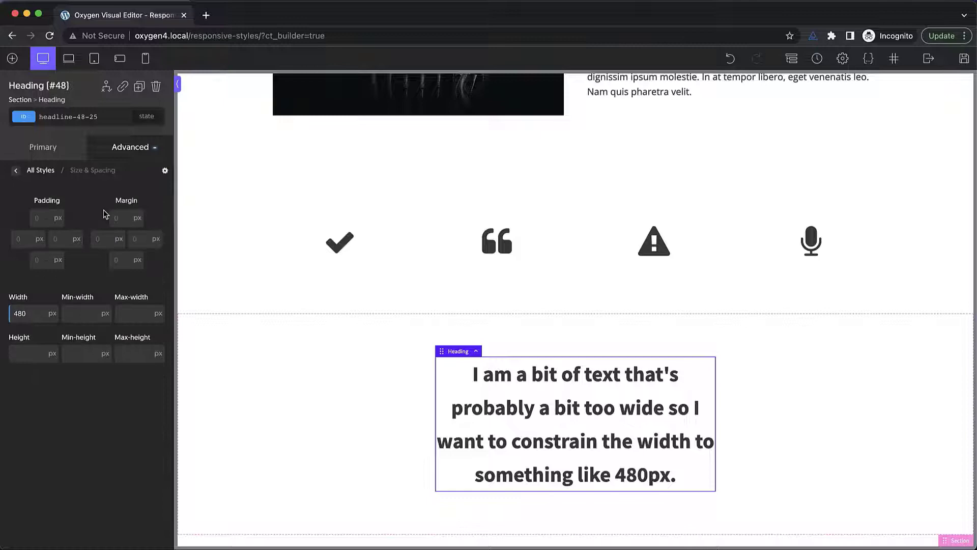
pyautogui.click(145, 59)
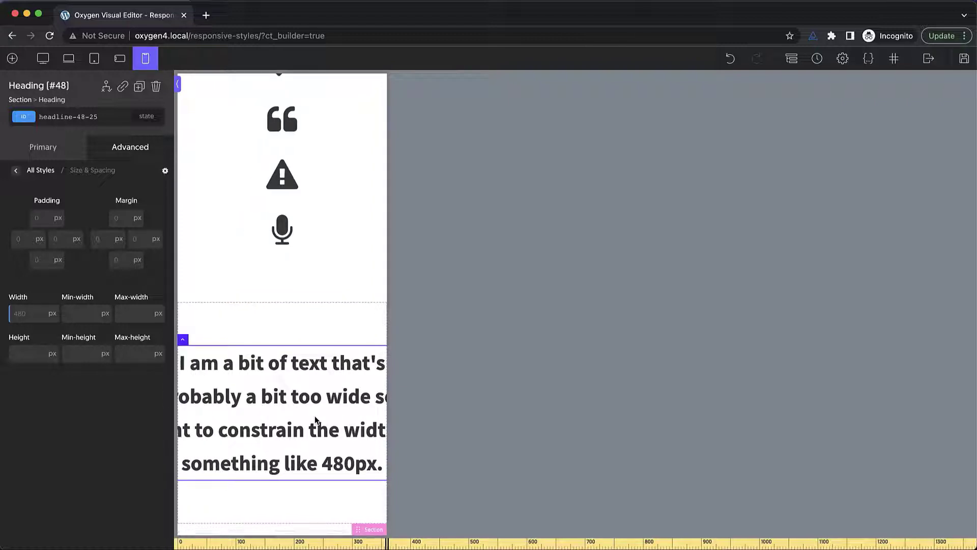
# Replace the heading's fixed 480 width with a 480px max-width and check it at phone width
pyautogui.click(44, 60)
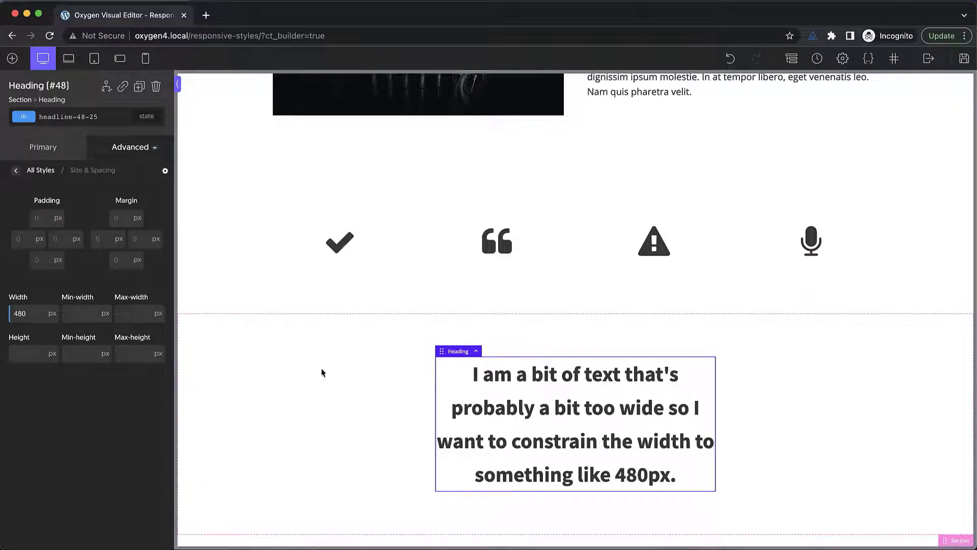
pyautogui.doubleClick(34, 314)
pyautogui.press('BackSpace')
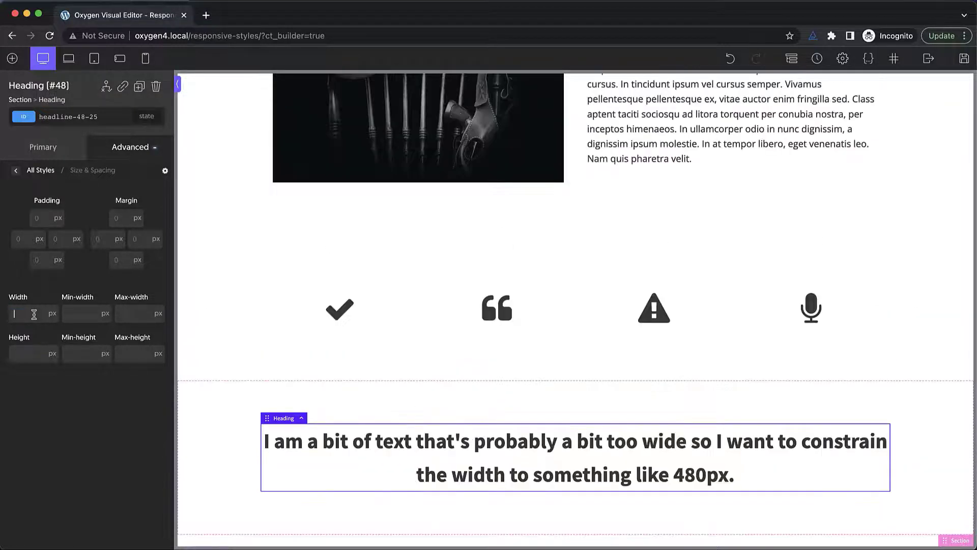
pyautogui.click(129, 313)
pyautogui.write('480')
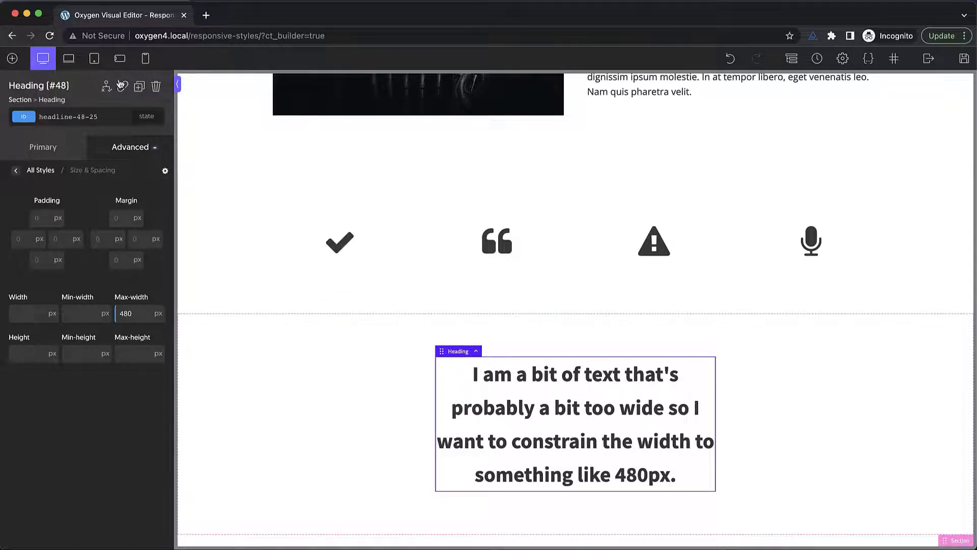
pyautogui.click(140, 60)
pyautogui.scroll(-3, 288, 251)
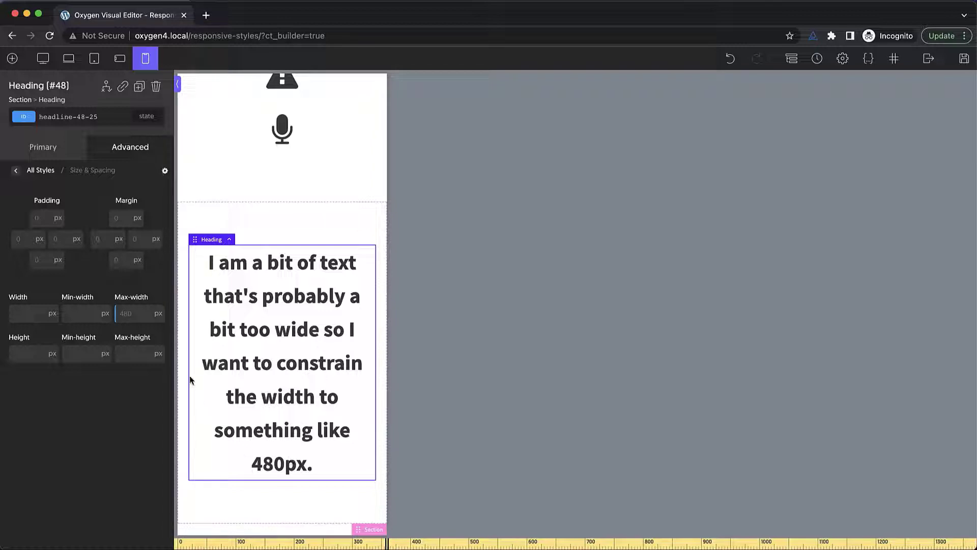
pyautogui.click(42, 59)
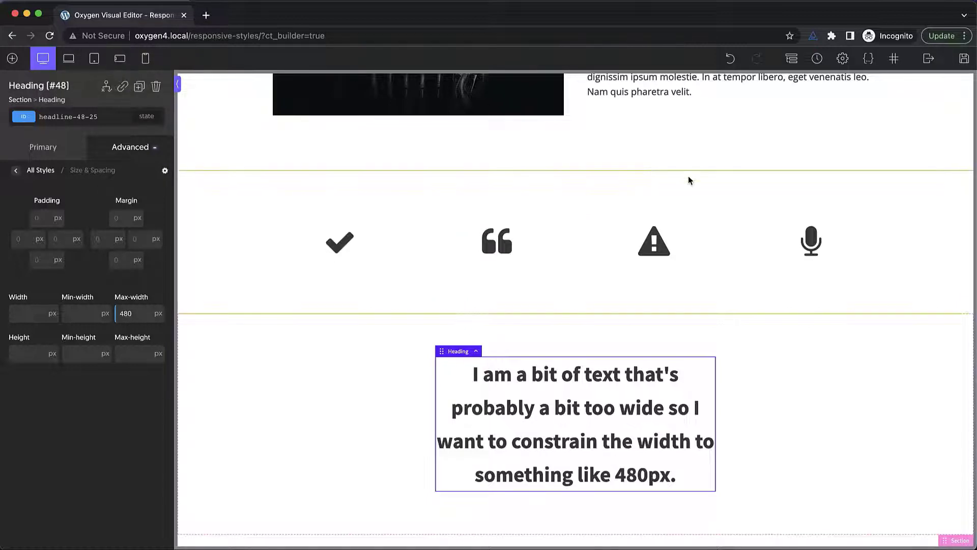
pyautogui.click(848, 59)
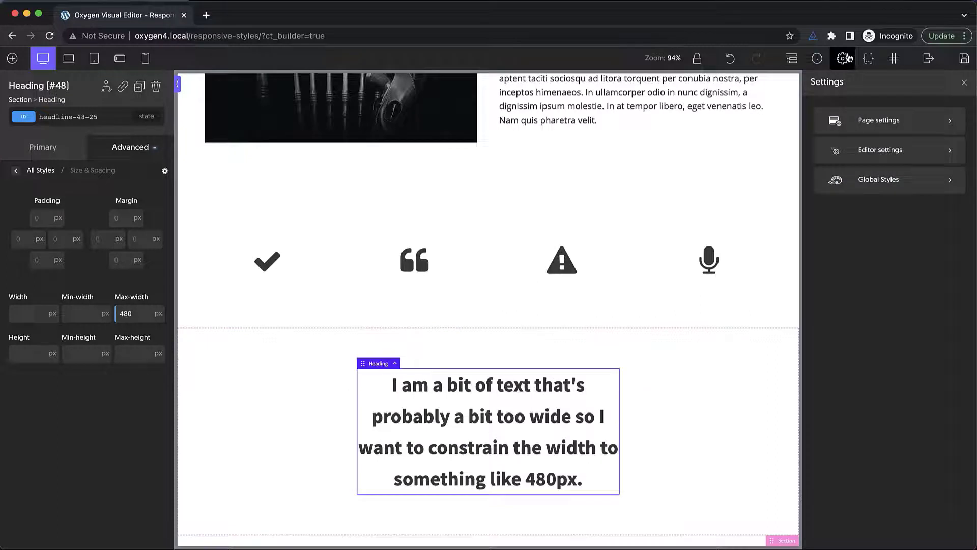
pyautogui.click(875, 184)
pyautogui.click(890, 303)
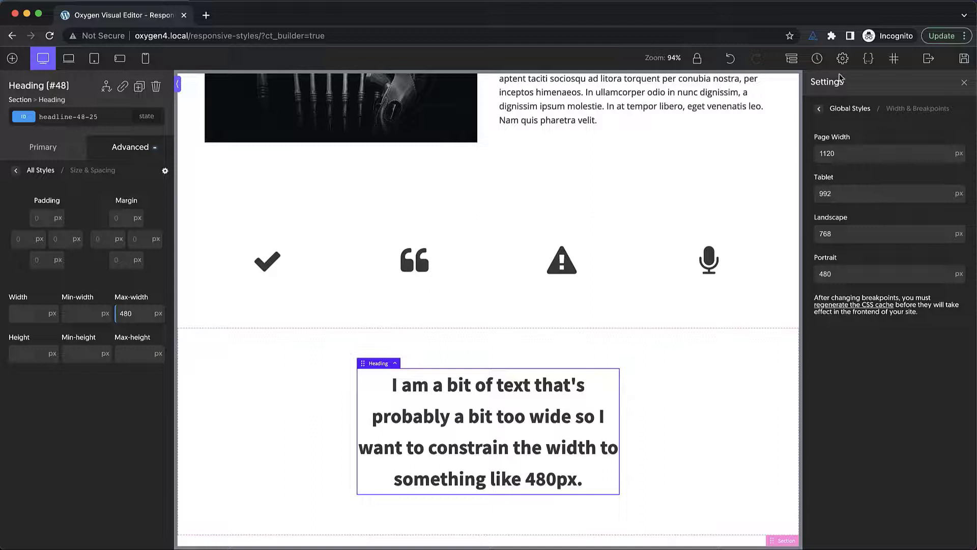
# In Global Styles > Headings, make the H1 font size unitless and replace 36 with clamp()
pyautogui.click(843, 58)
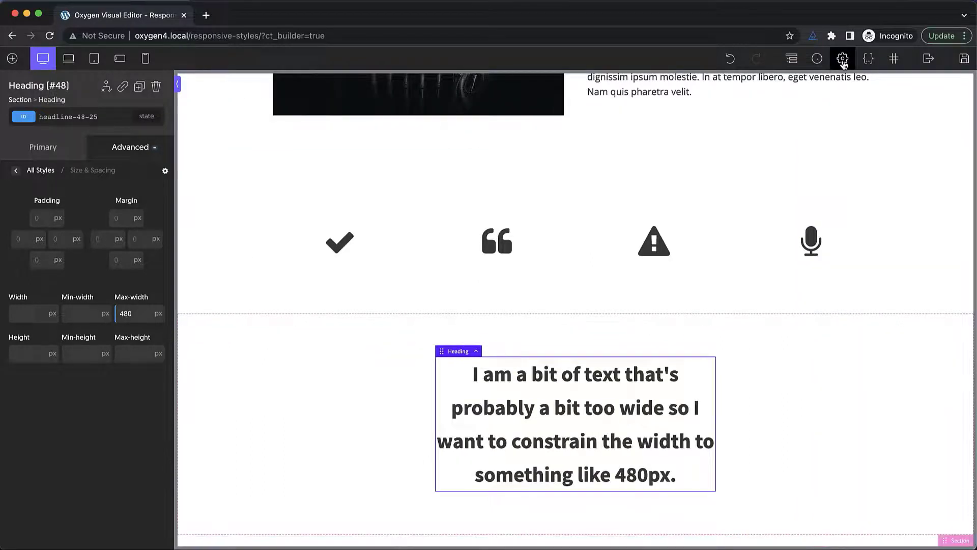
pyautogui.click(843, 59)
pyautogui.click(817, 109)
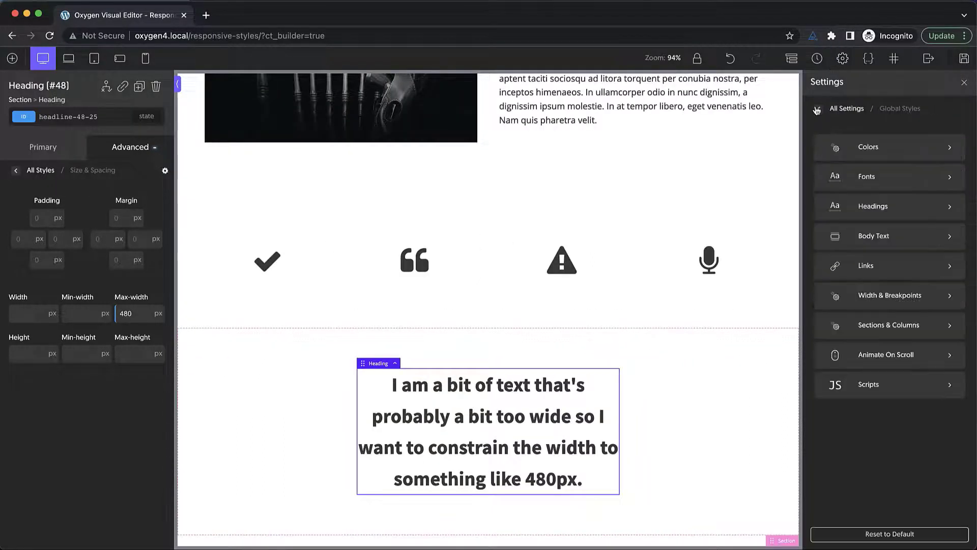
pyautogui.click(905, 207)
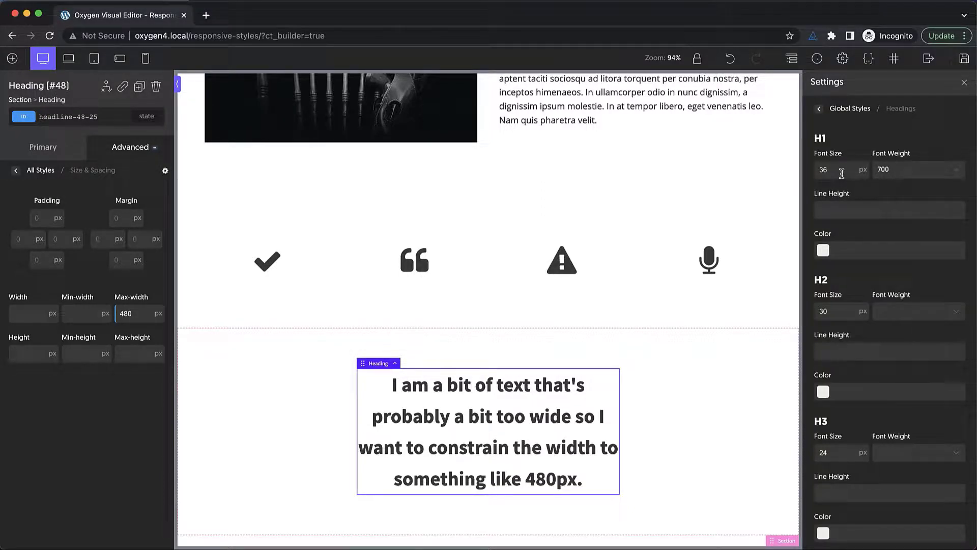
pyautogui.click(864, 169)
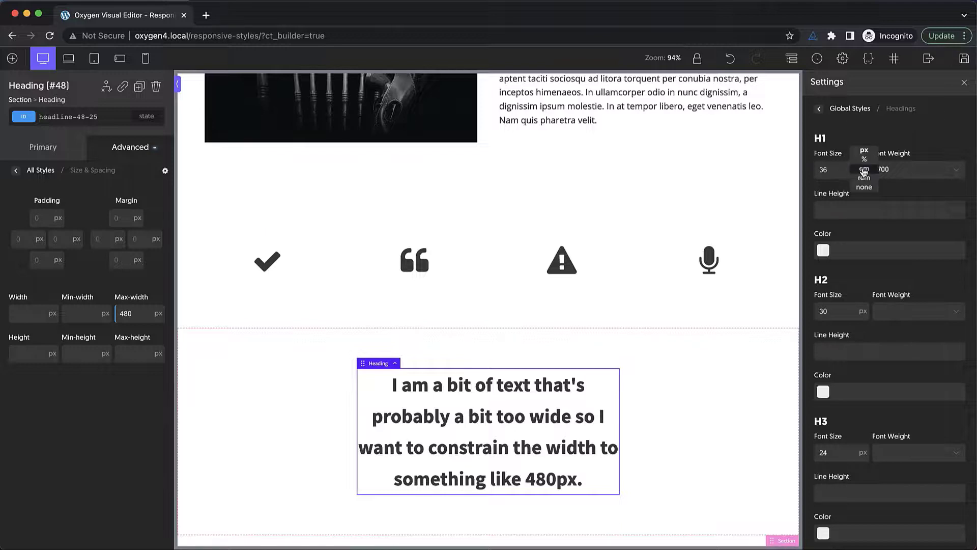
pyautogui.click(865, 188)
pyautogui.doubleClick(840, 172)
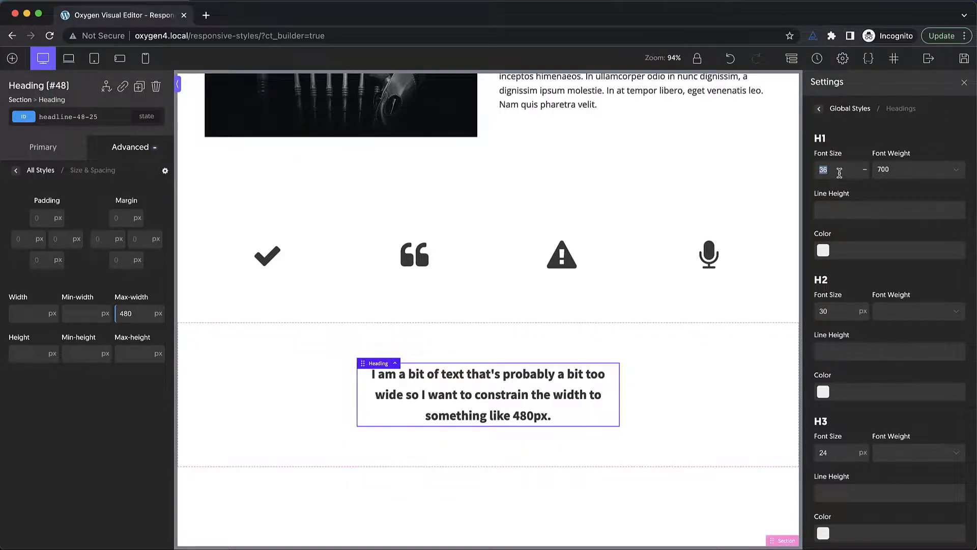
pyautogui.write('clamp')
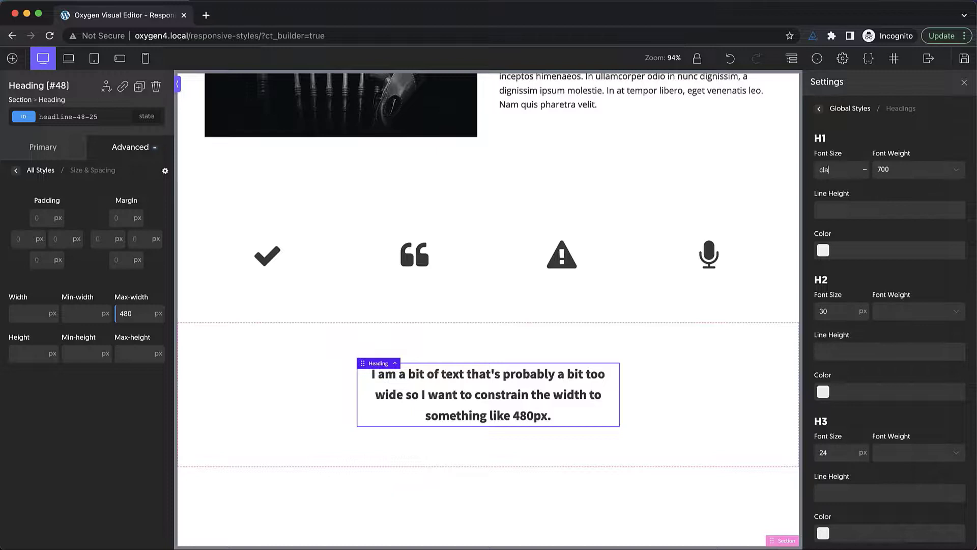